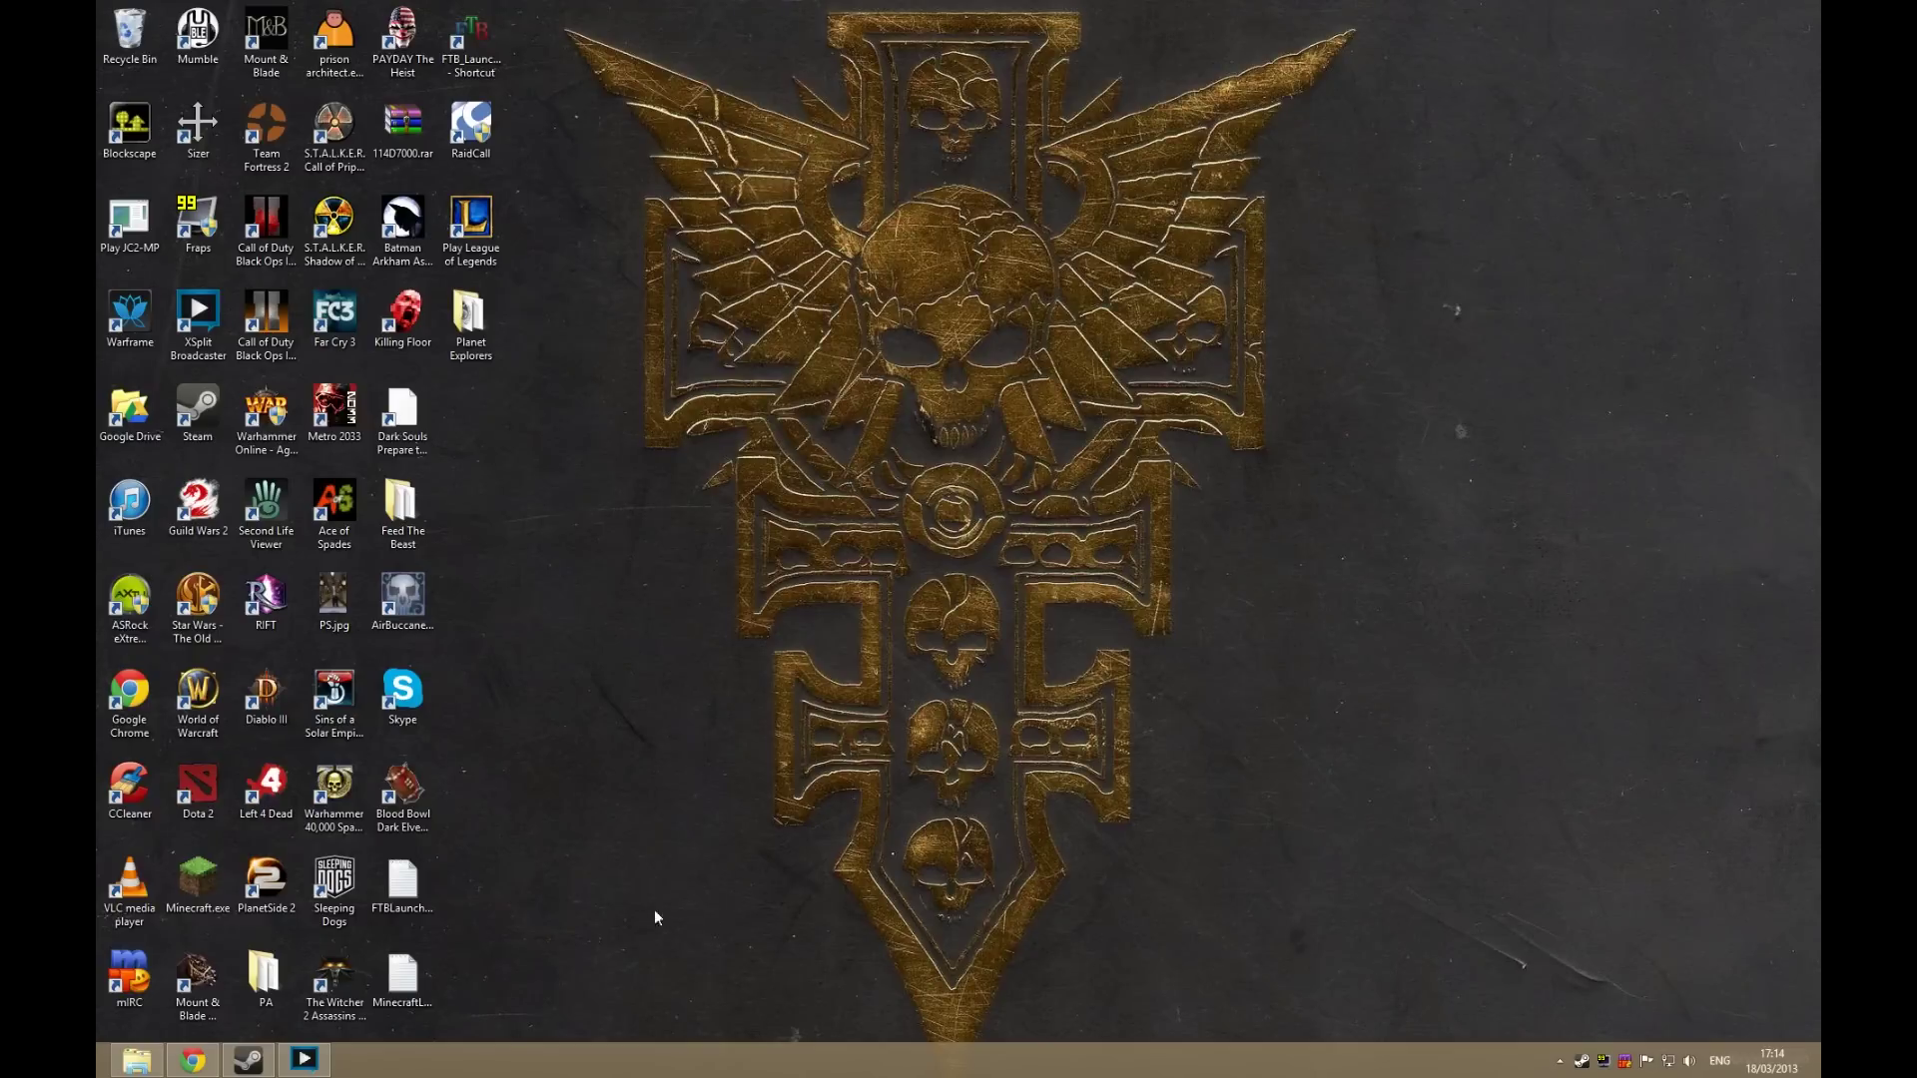
- Go to Armaholic's Downloads and open the Arma 3 files category list
click(193, 1060)
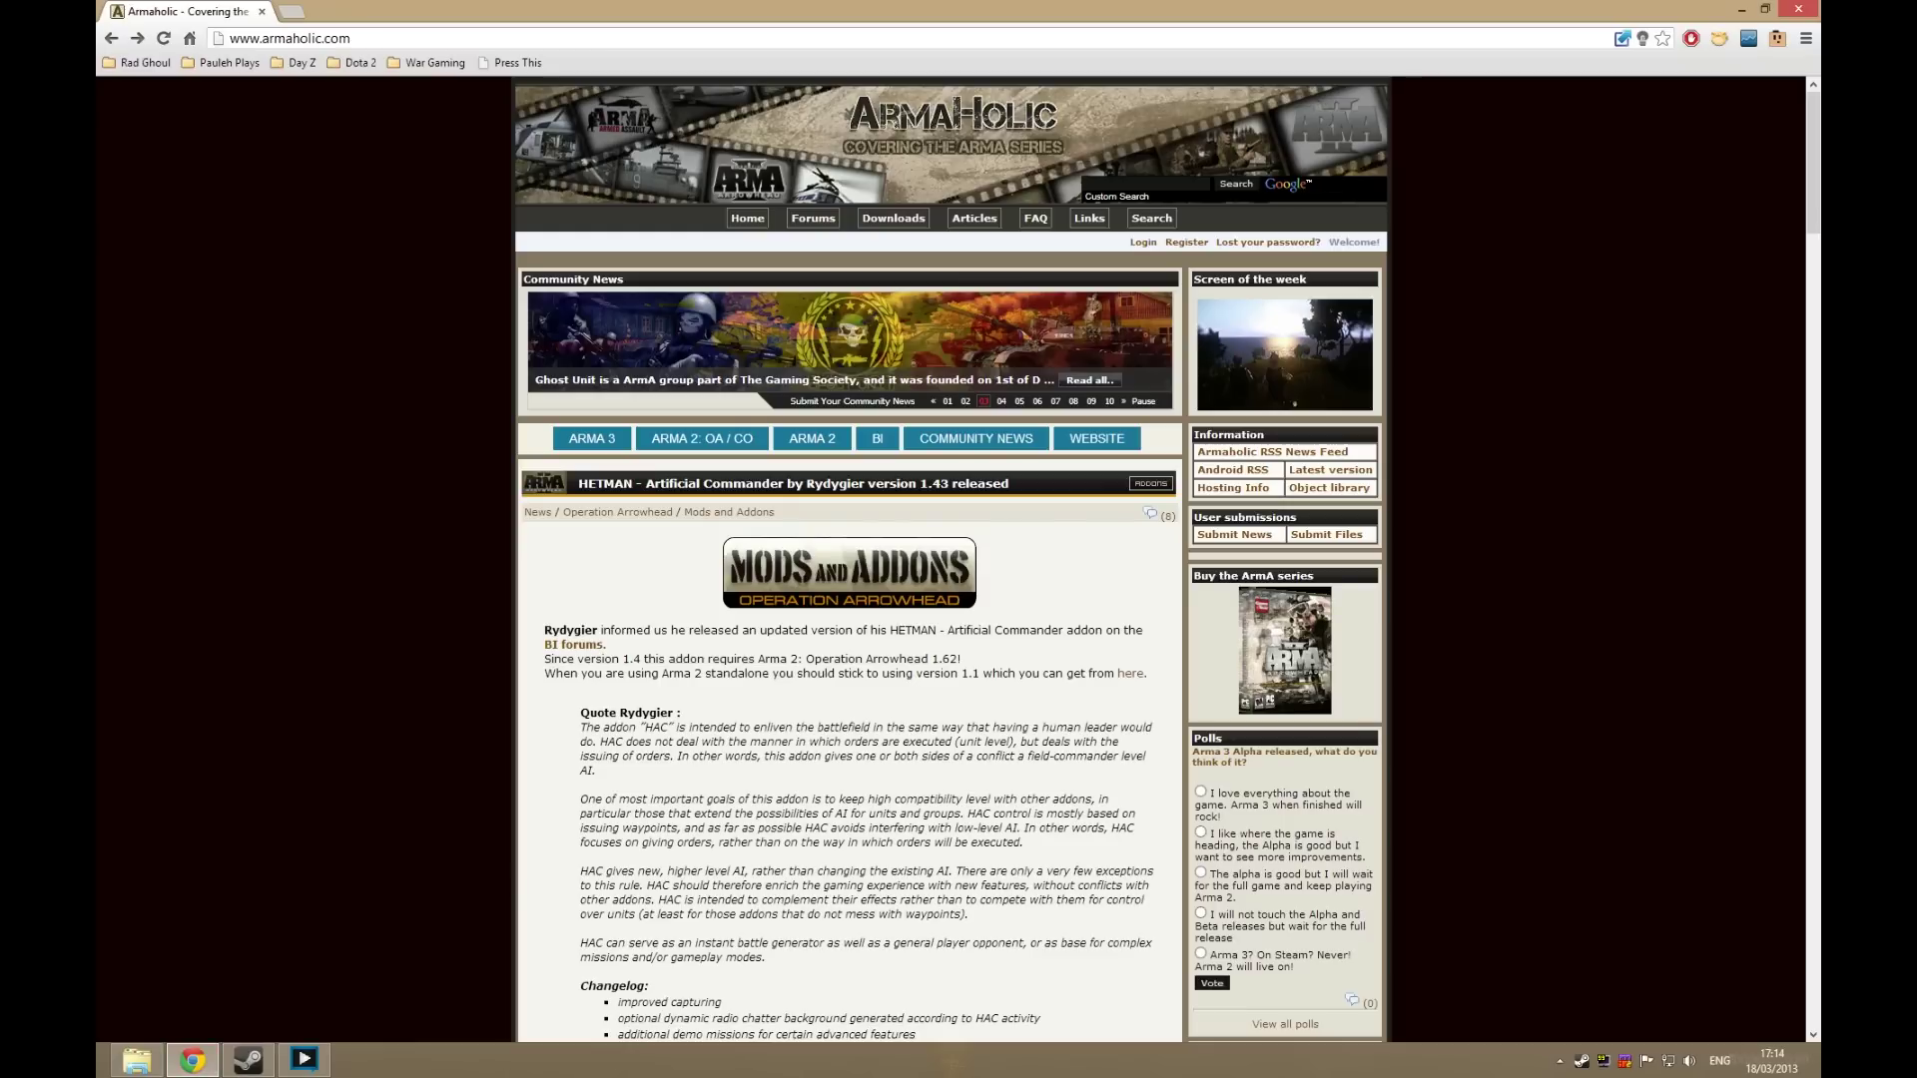
click(889, 220)
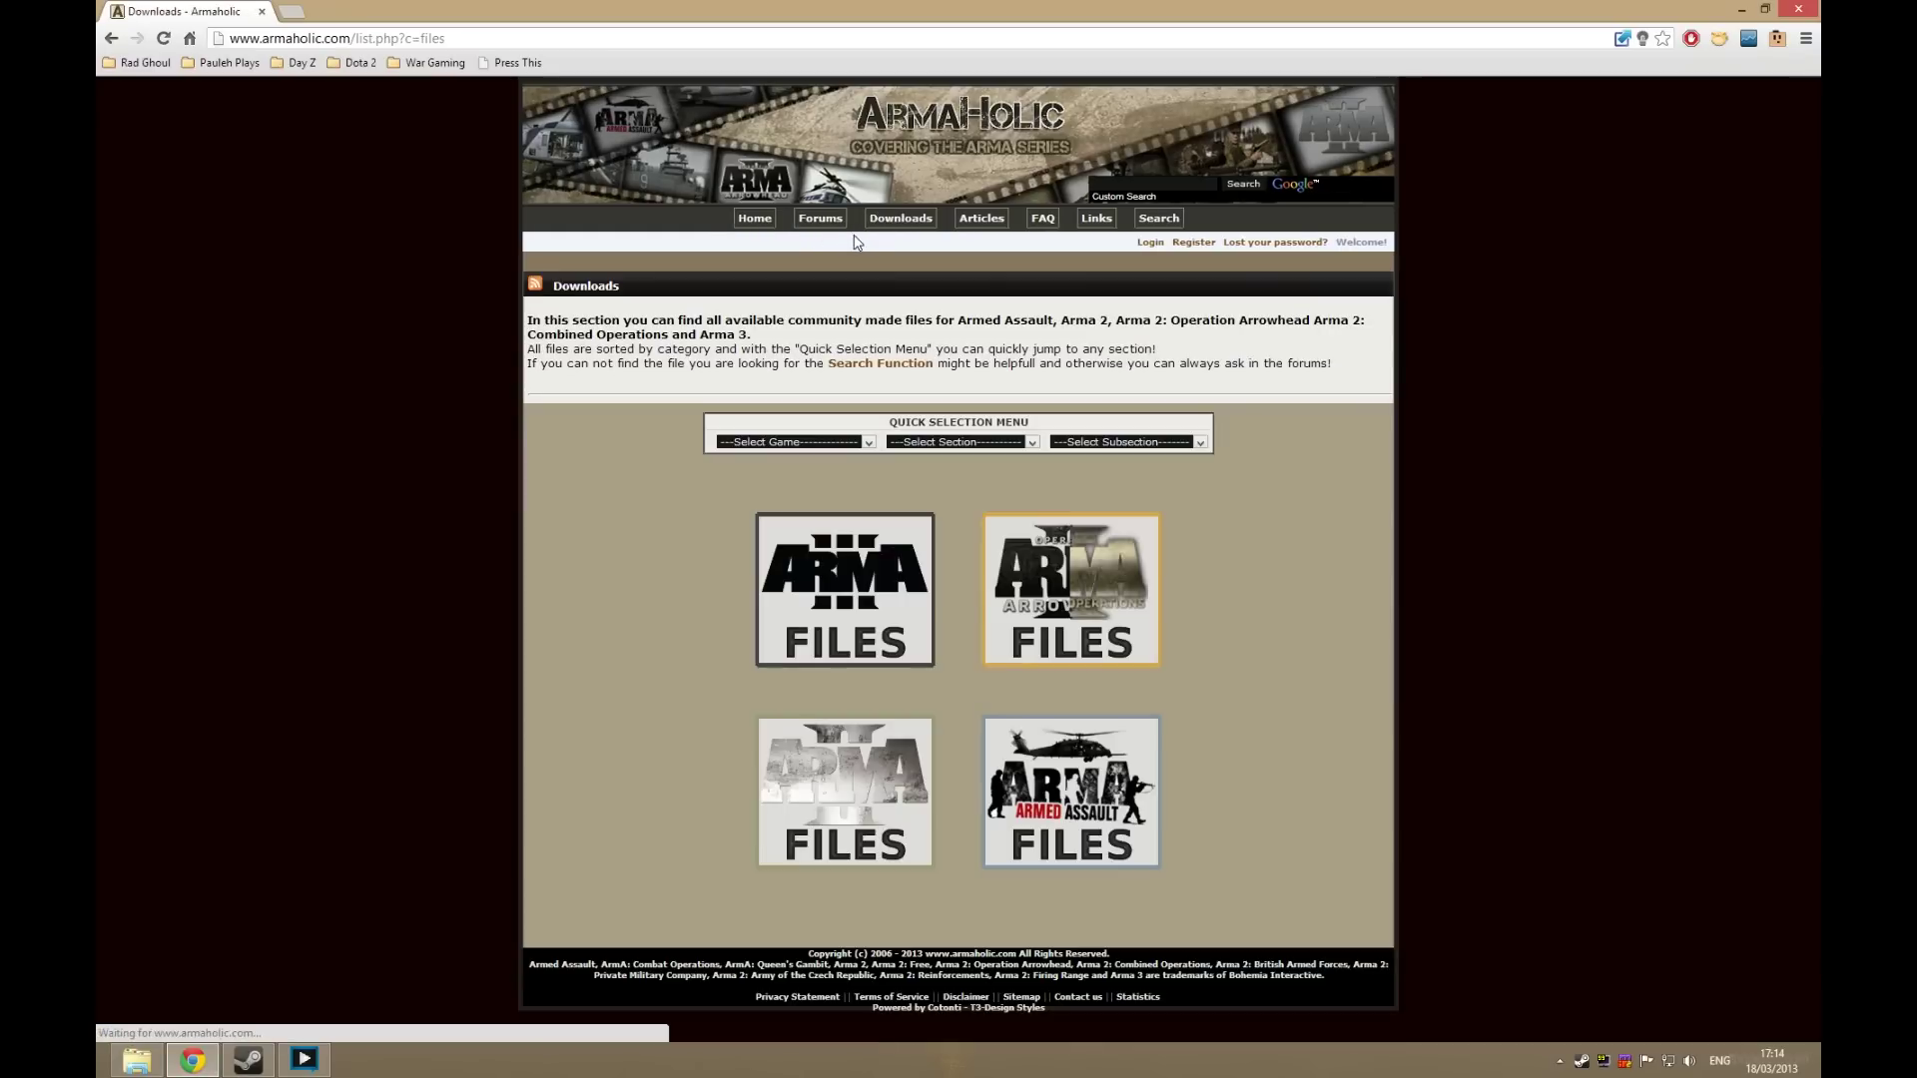
click(845, 641)
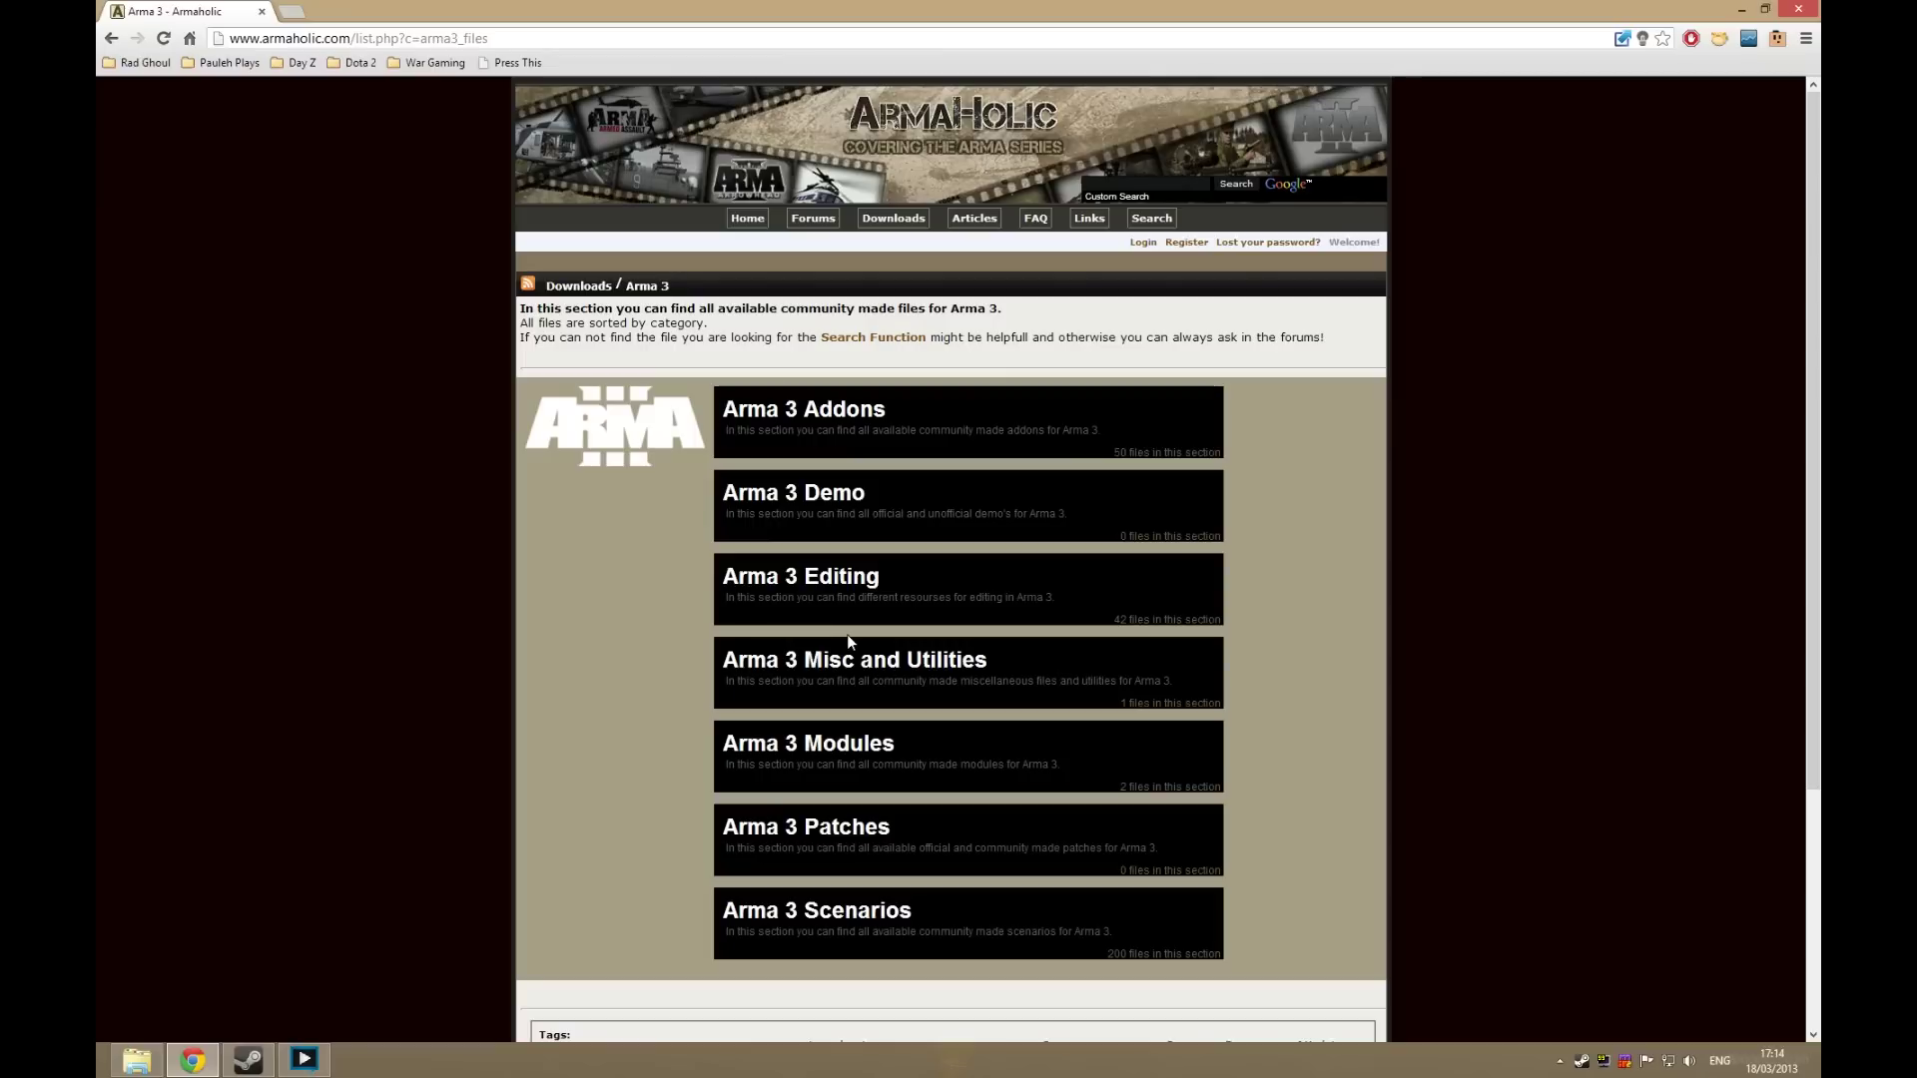
key(super+r)
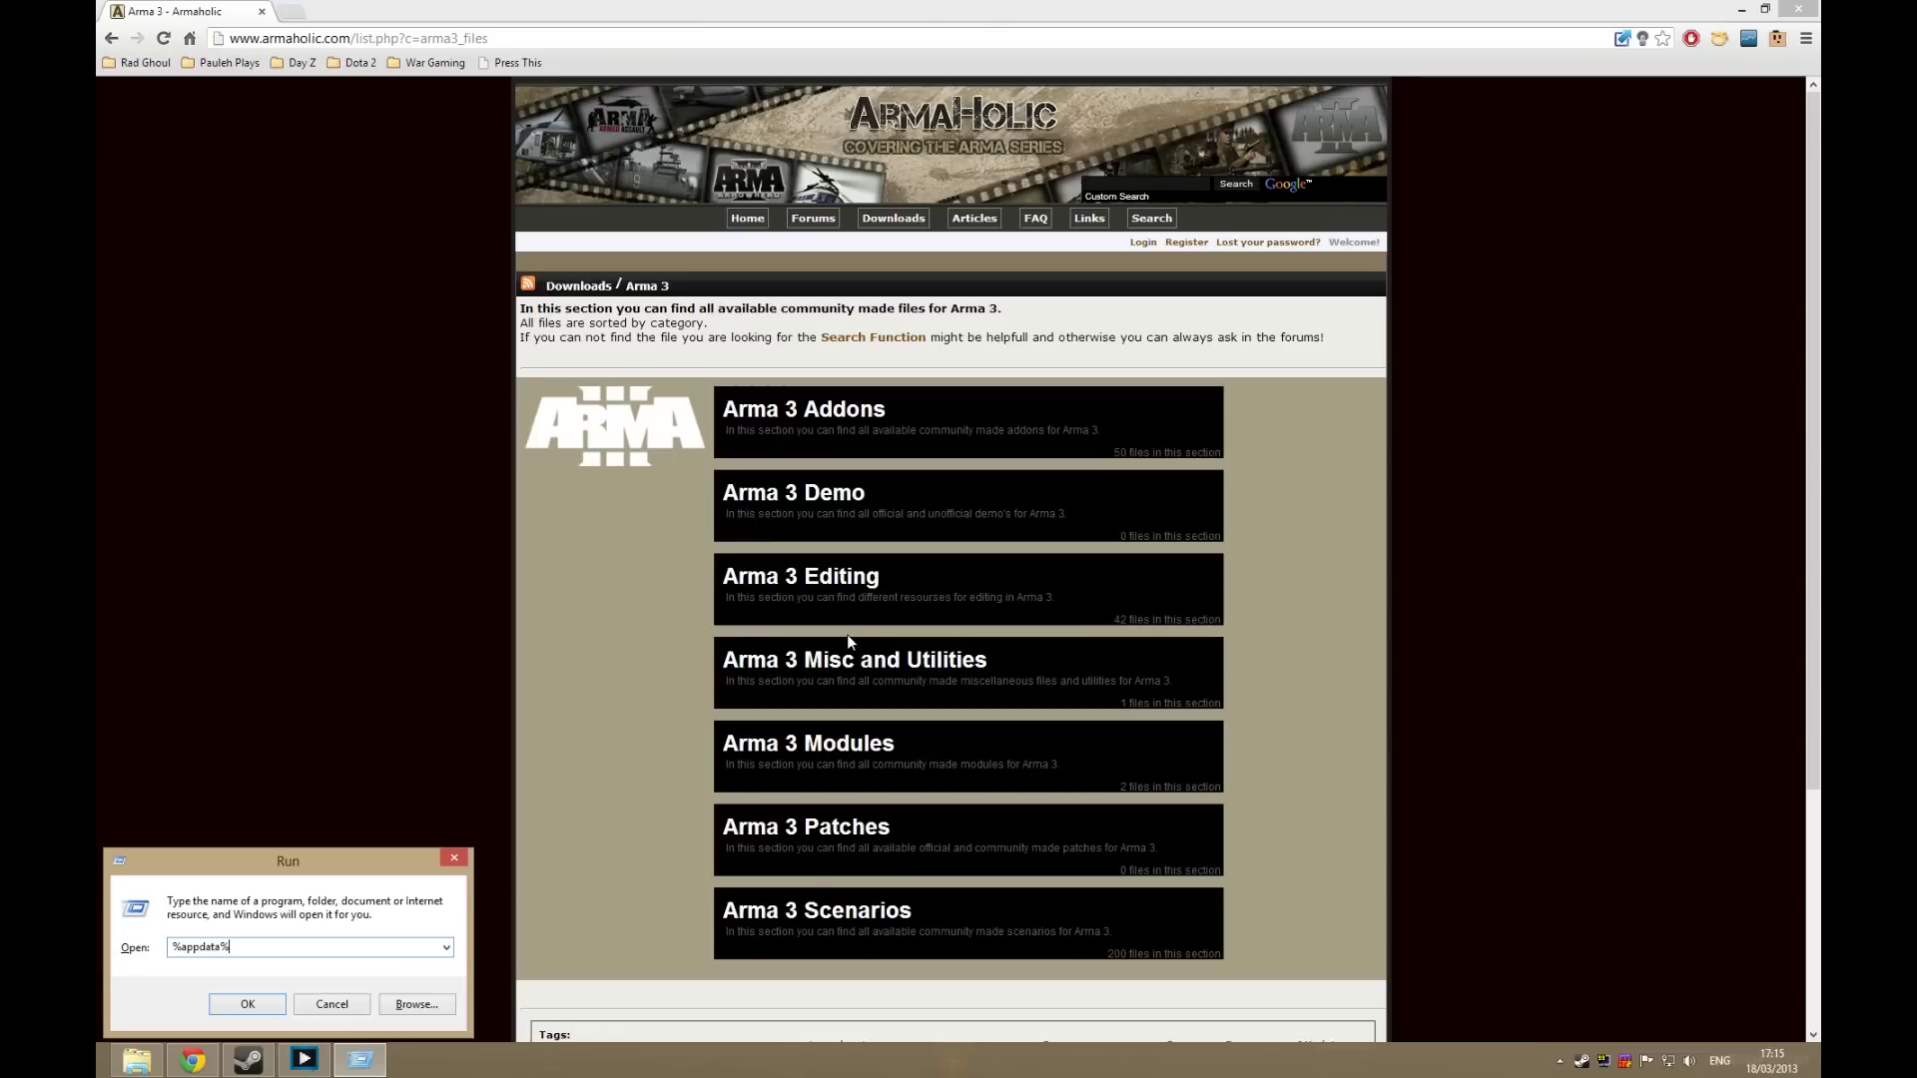
- Navigate from %appdata% to AppData\Local\Arma 3 Alpha\MPMissionsCache
key(Return)
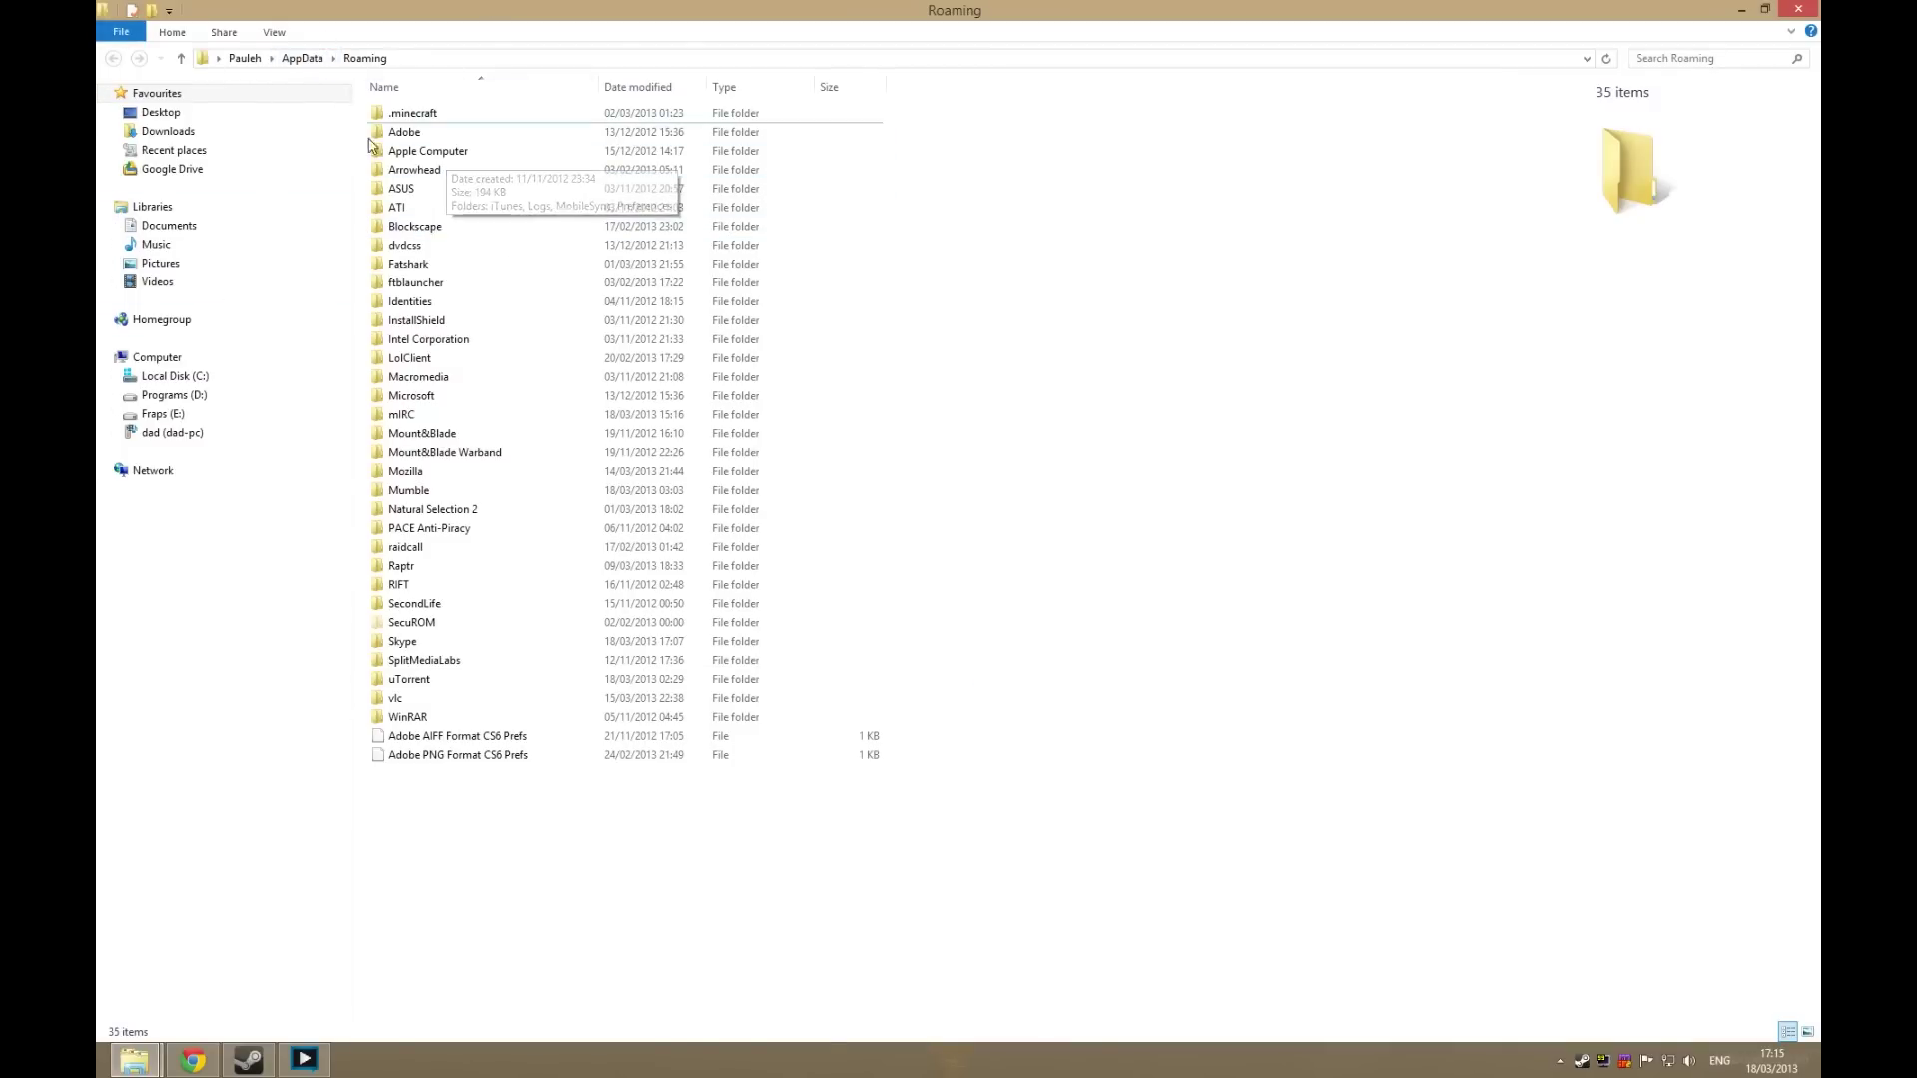
click(303, 58)
double_click(405, 112)
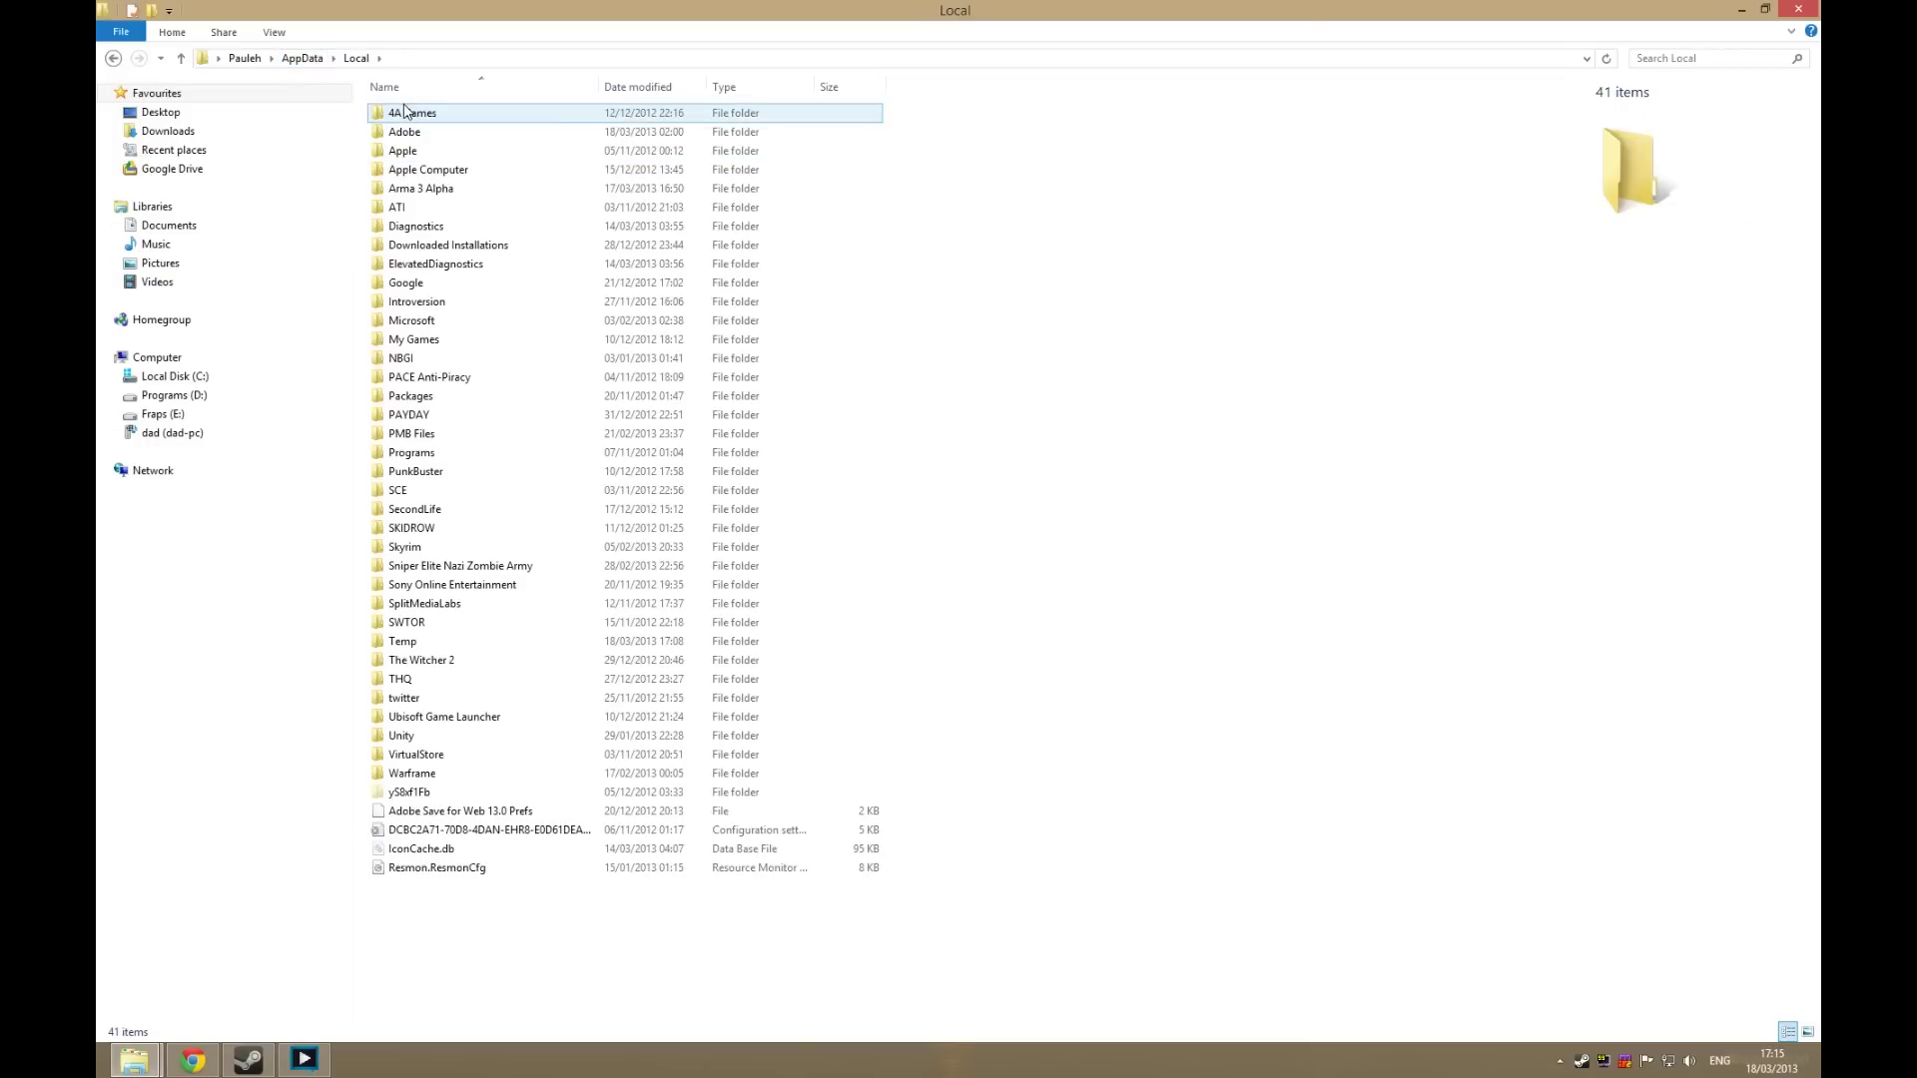
double_click(436, 191)
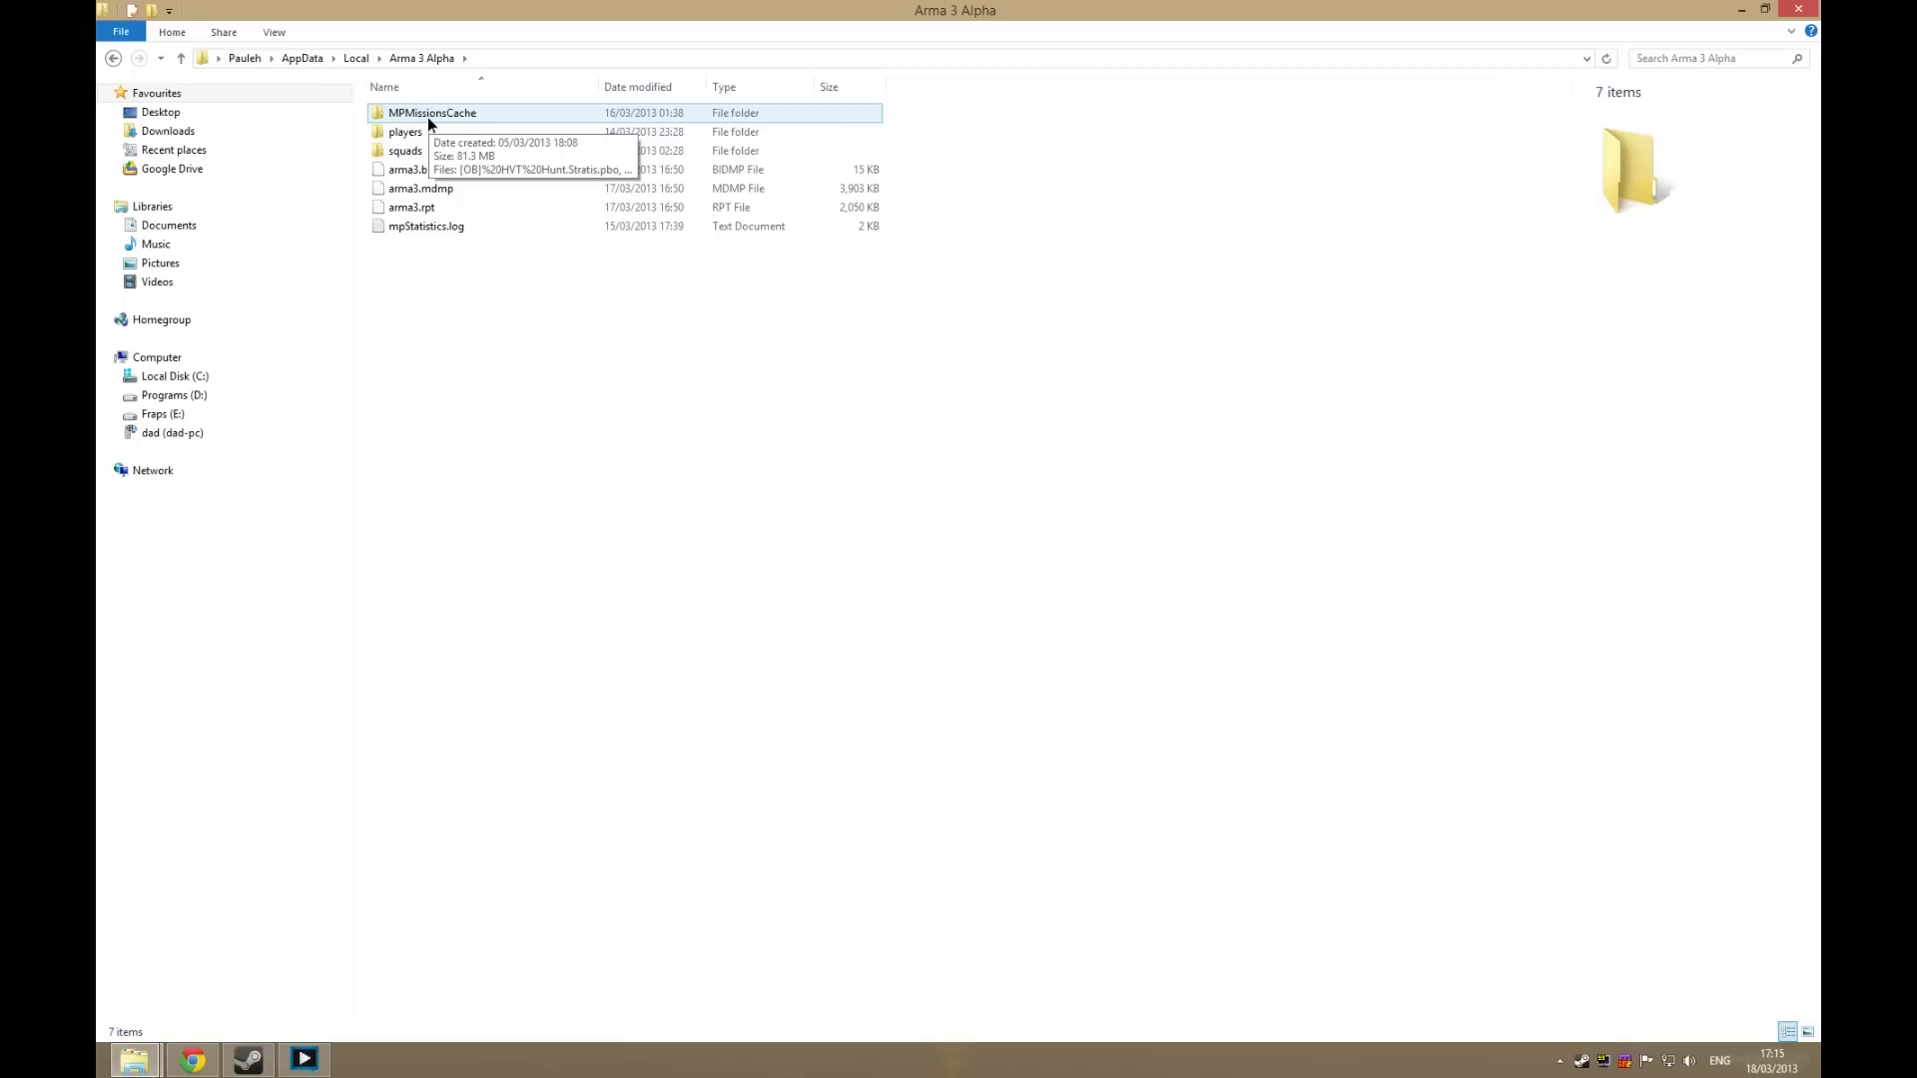
double_click(427, 115)
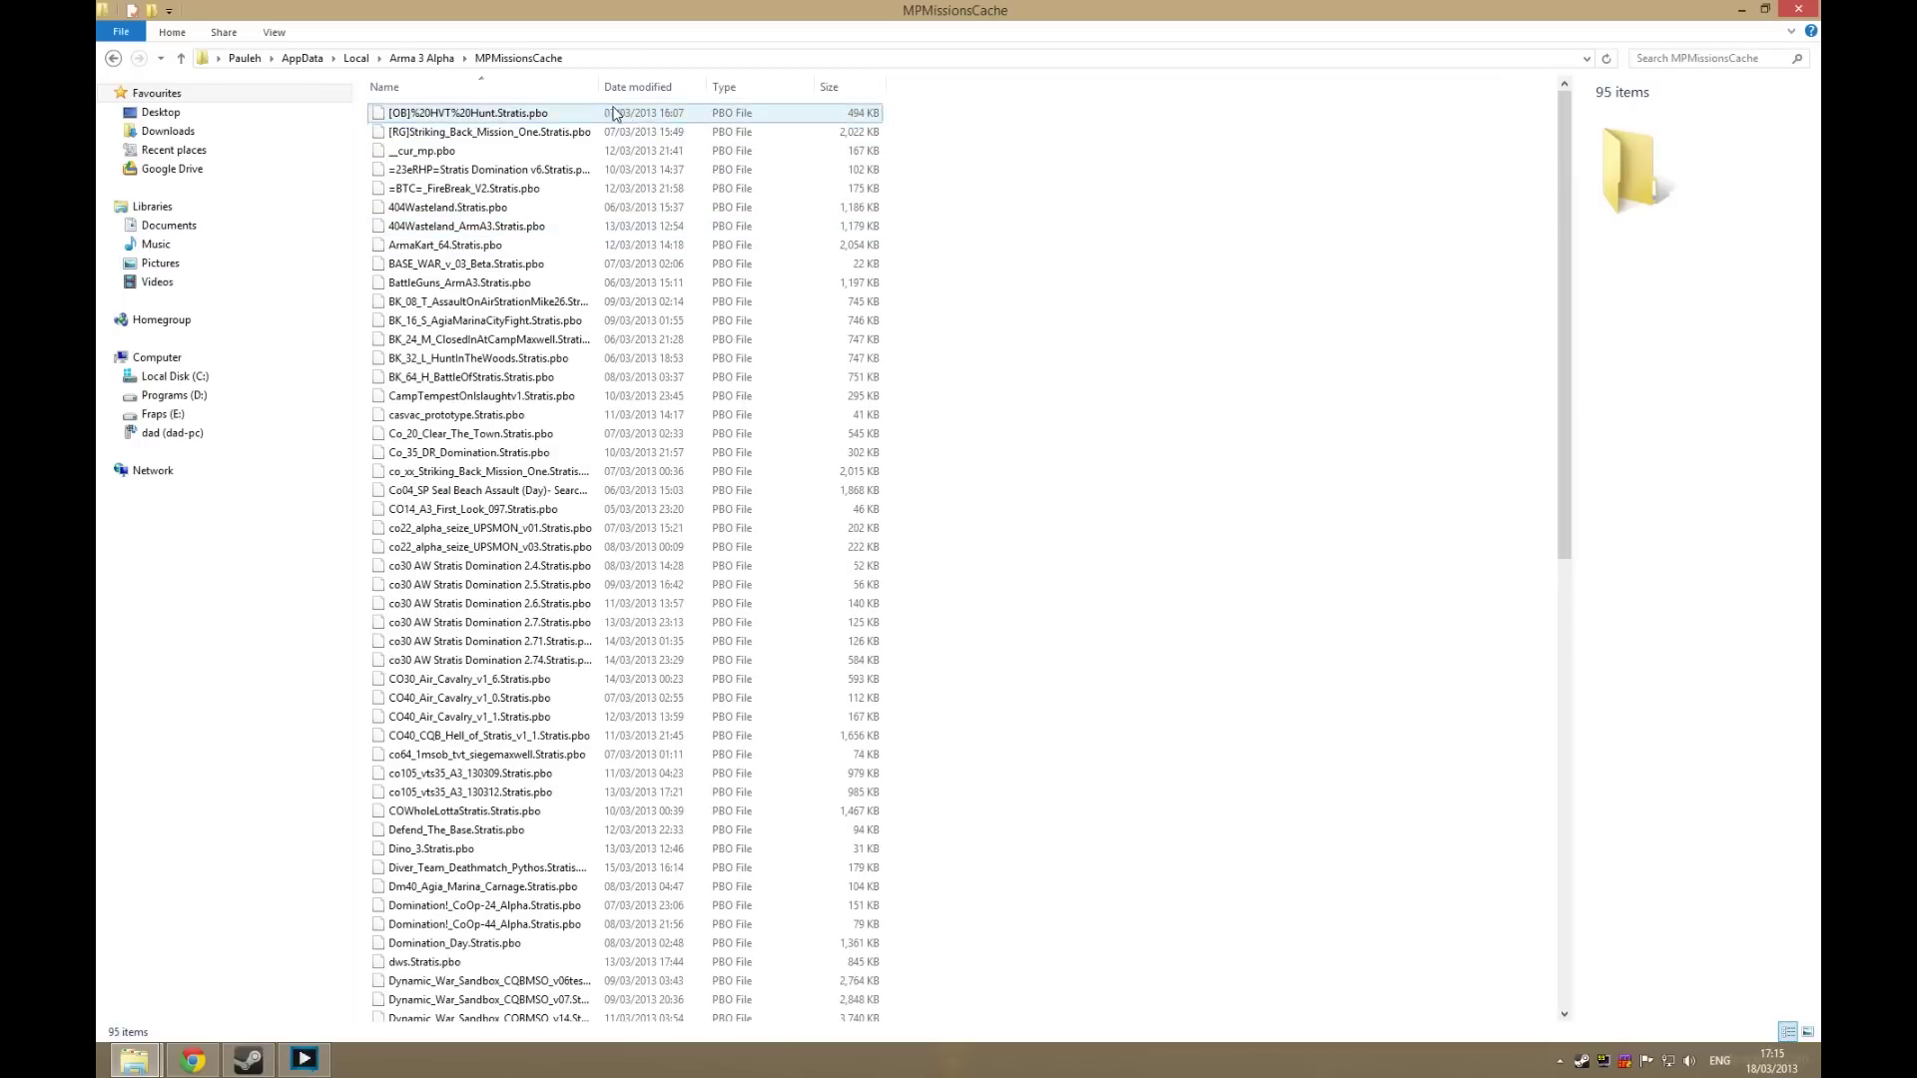
- Widen the Name column and scroll through the 95 mission .pbo files
drag(599, 87, 687, 87)
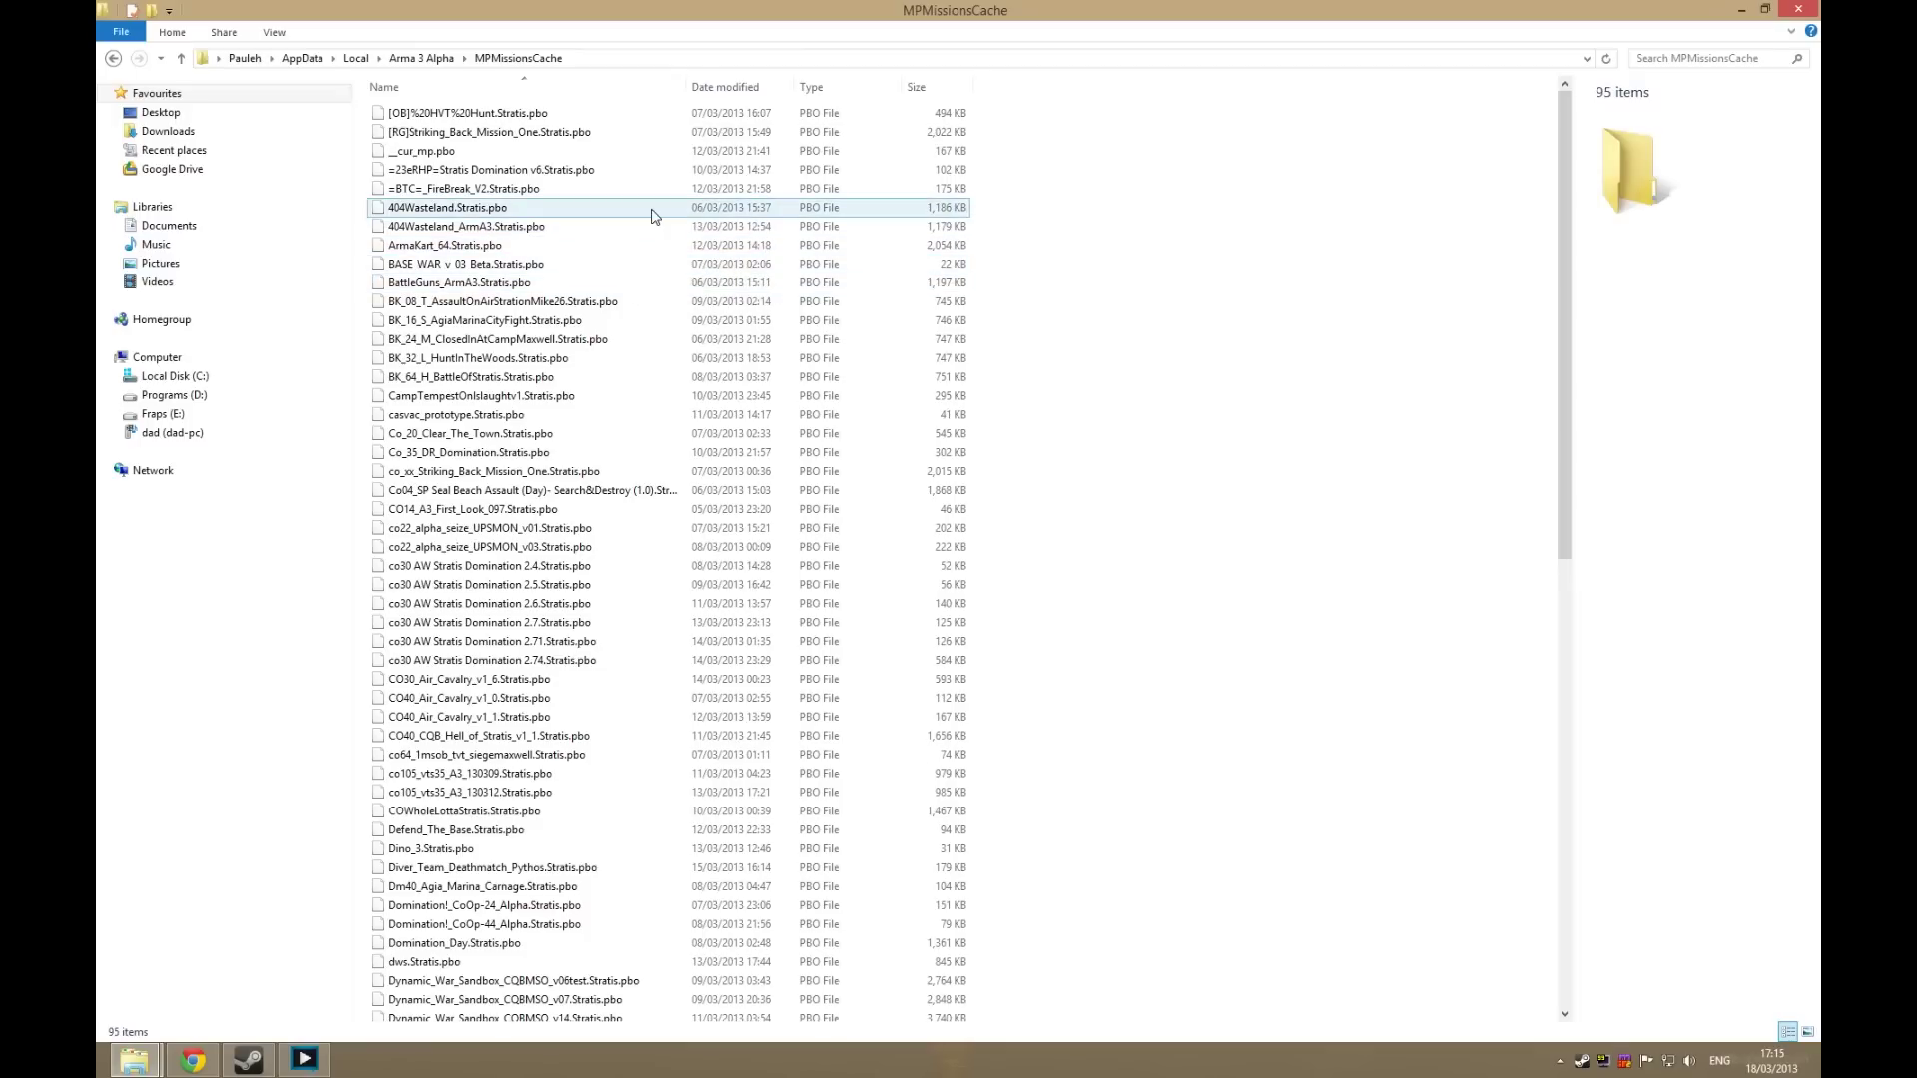
scroll(651, 215, down, 7)
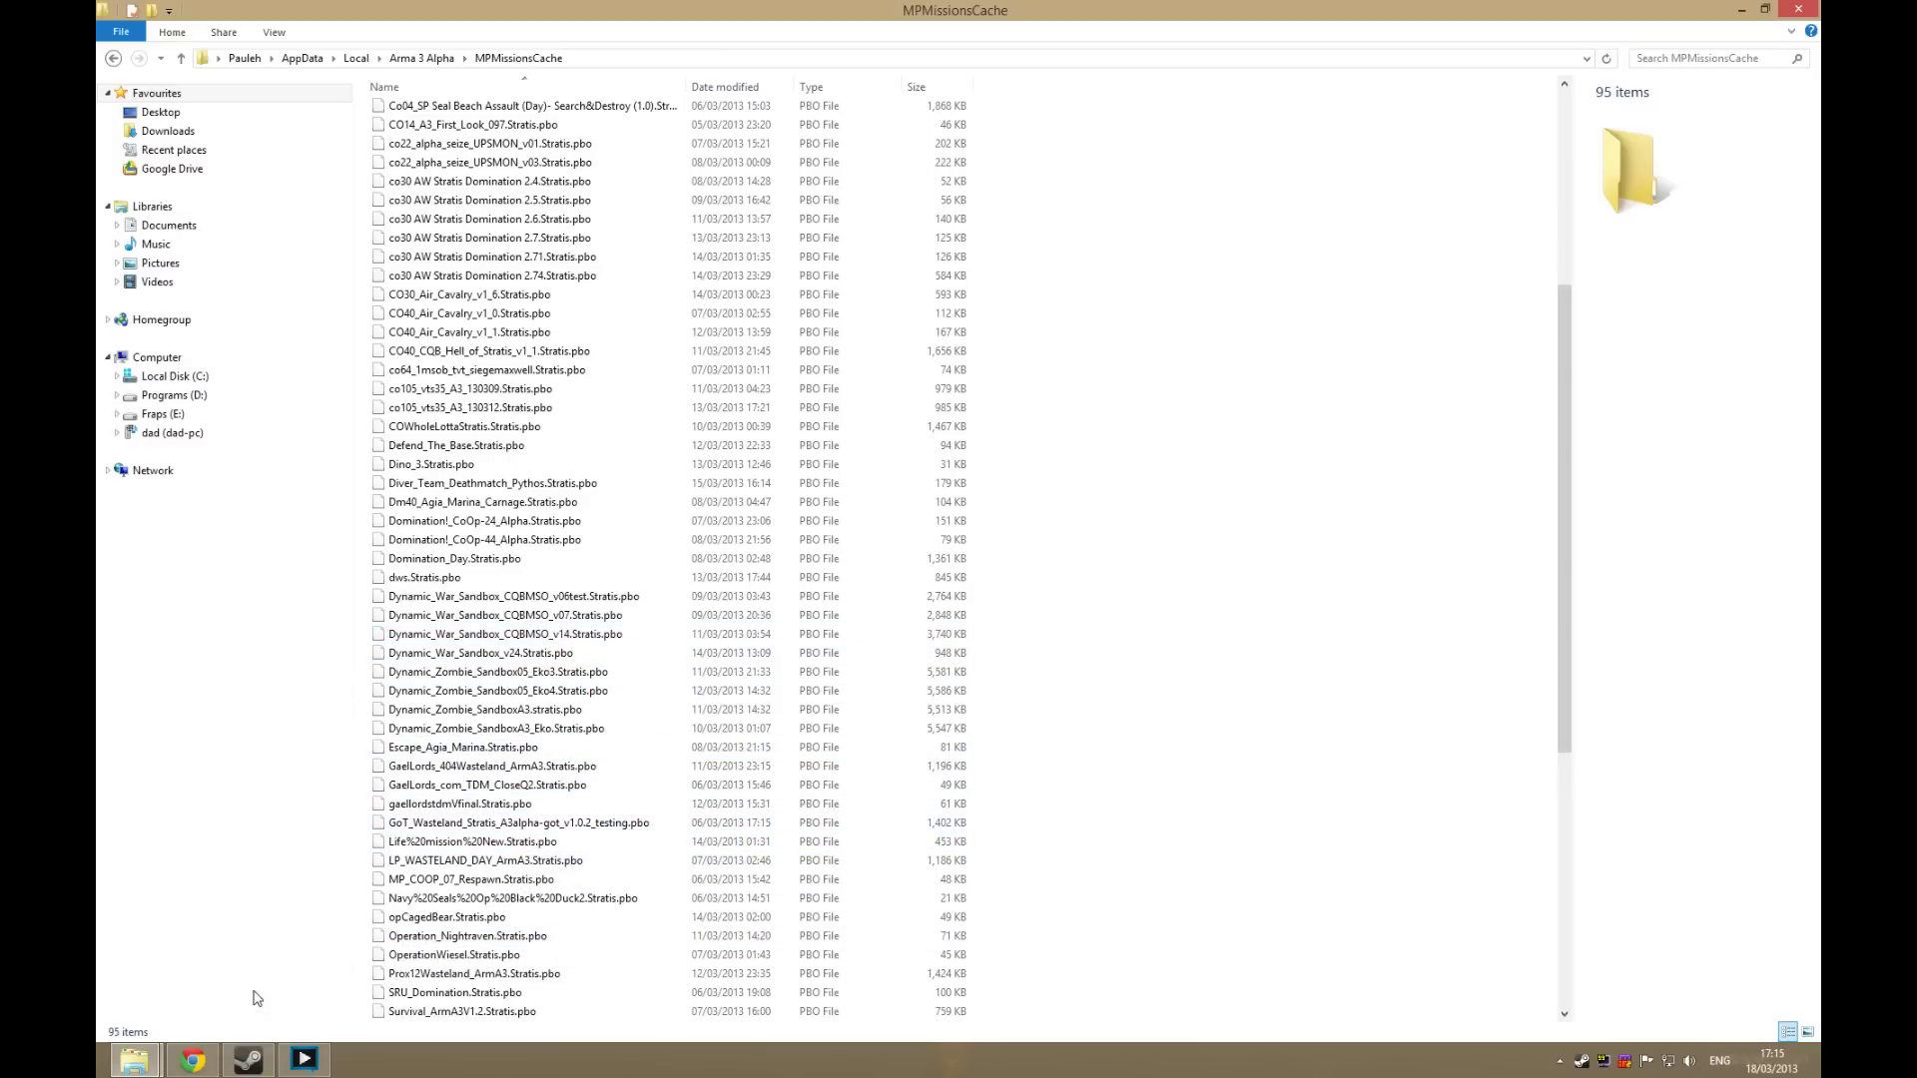
- Paste Dynamic_Zombie_SandboxA3.stratis.pbo into D:\Steam\steamapps\common\Arma 3\MPMissions
click(196, 398)
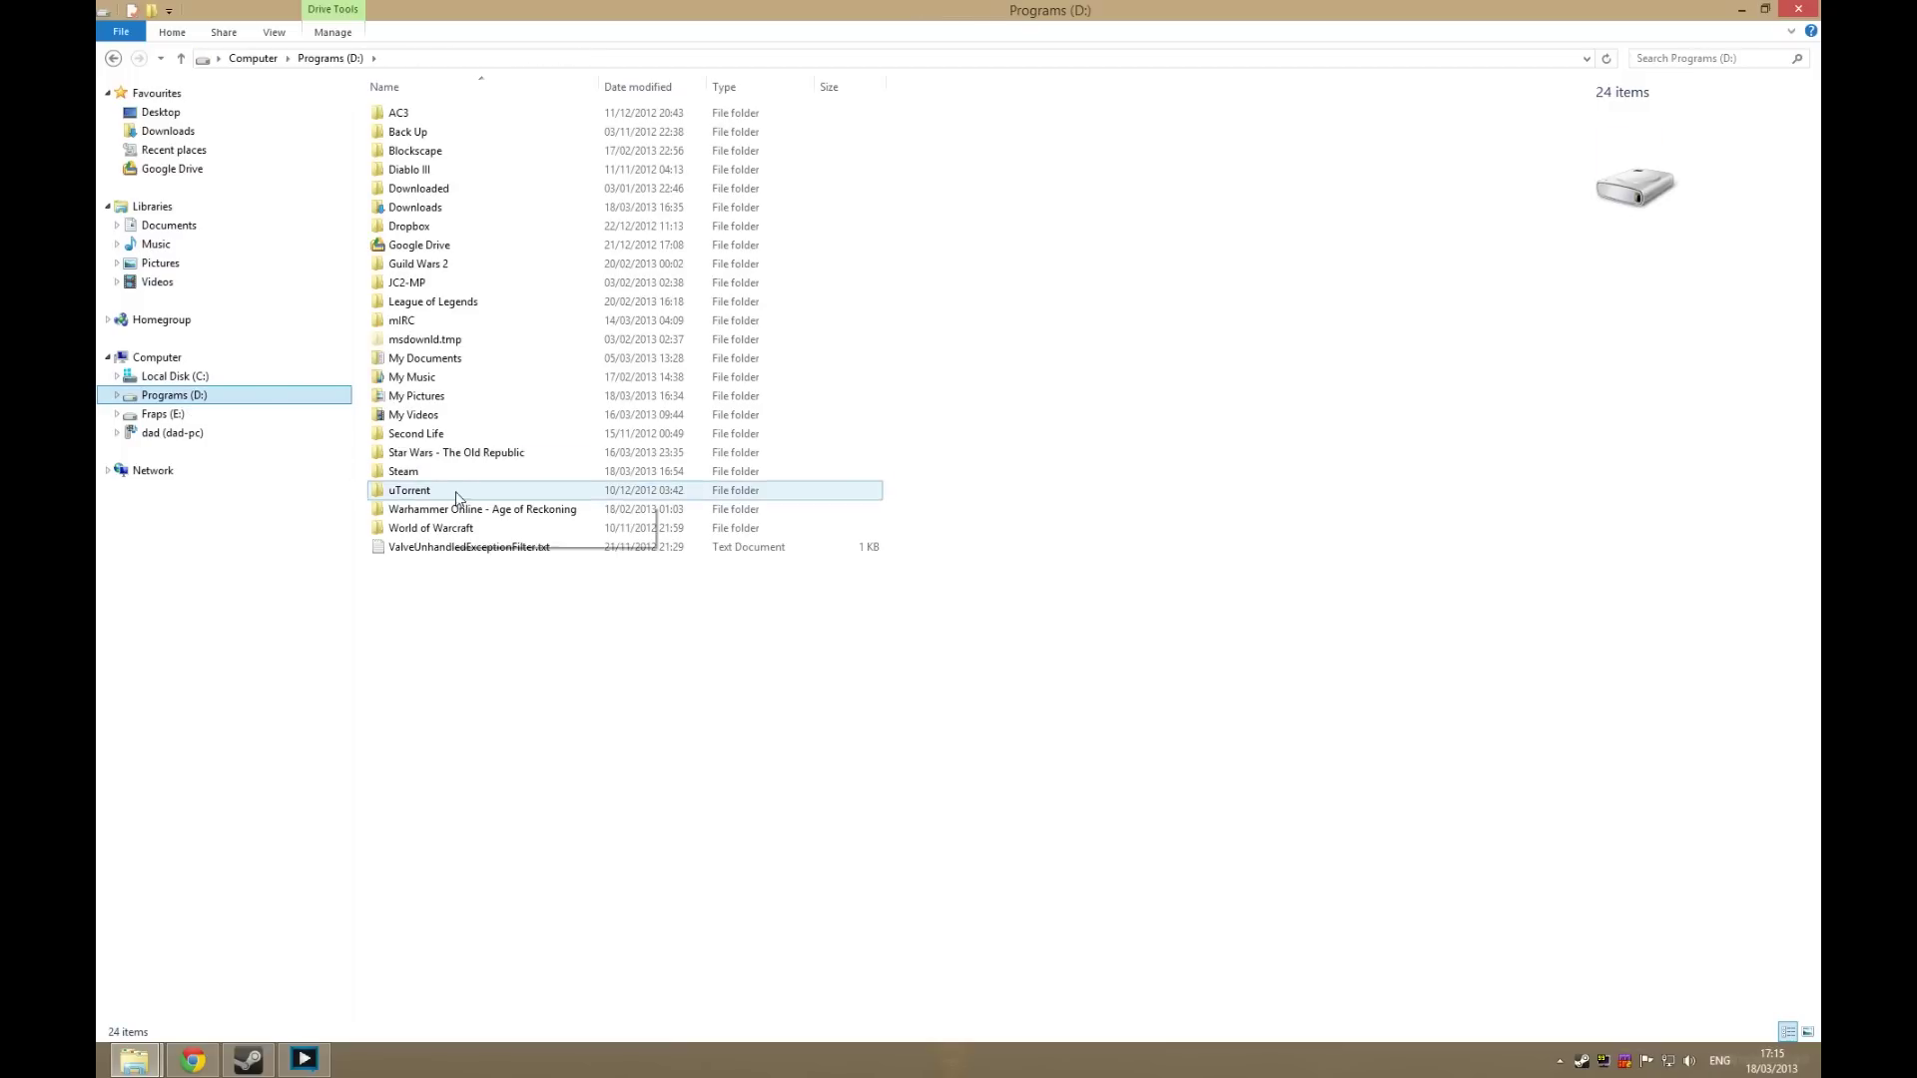
double_click(432, 477)
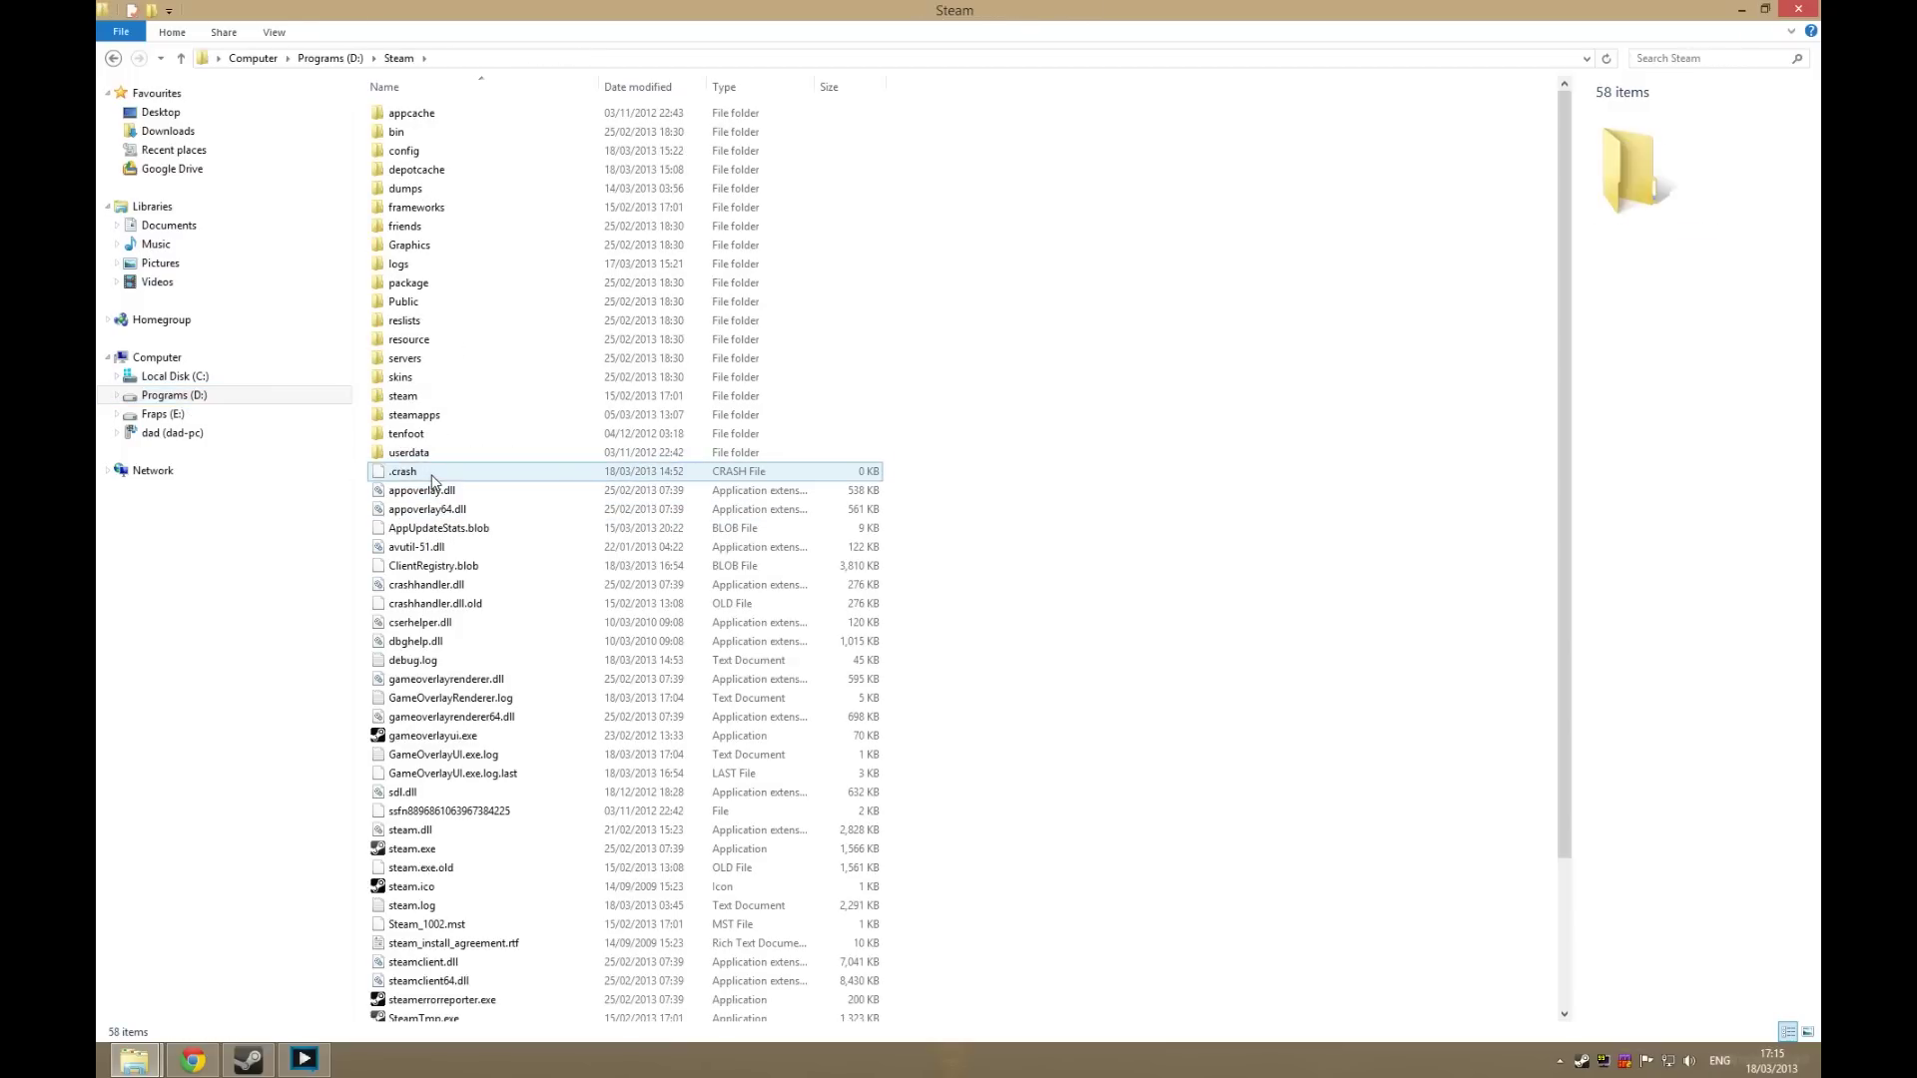
double_click(471, 415)
double_click(471, 115)
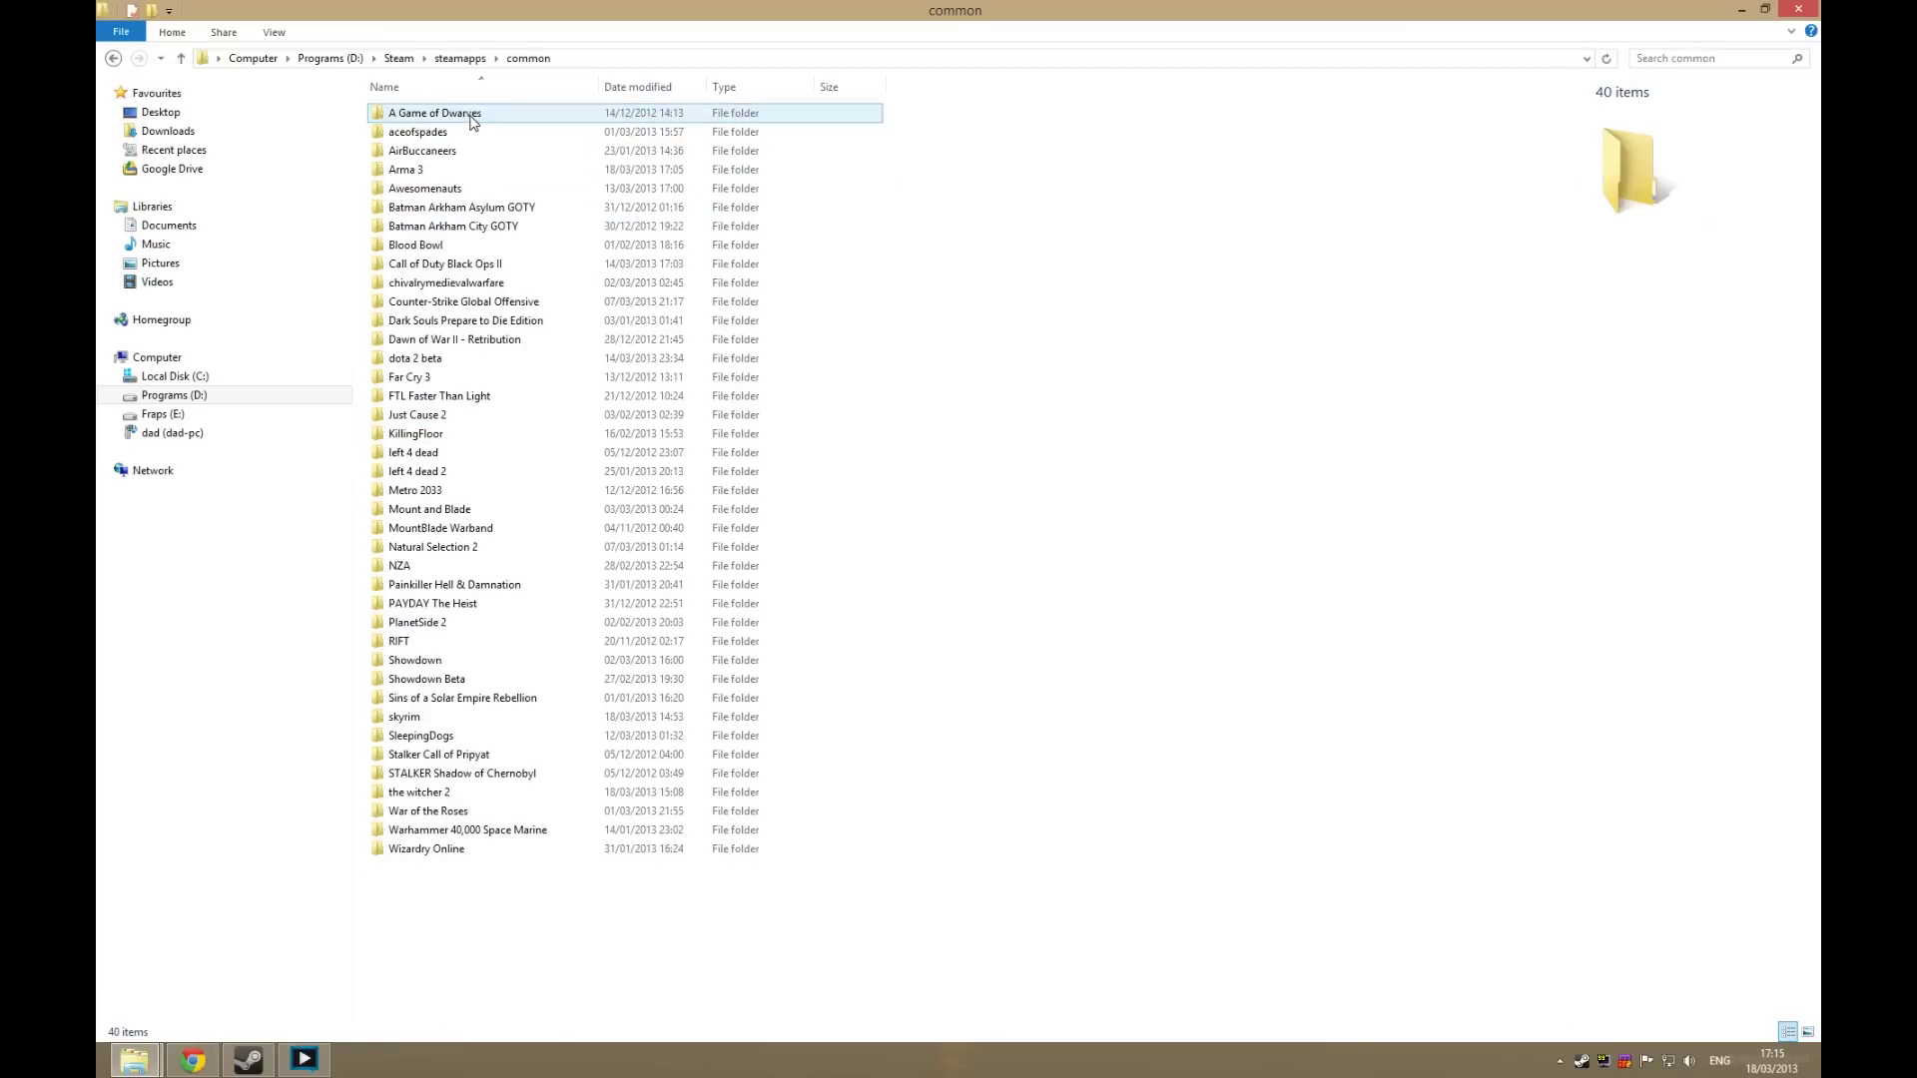
click(468, 174)
double_click(468, 175)
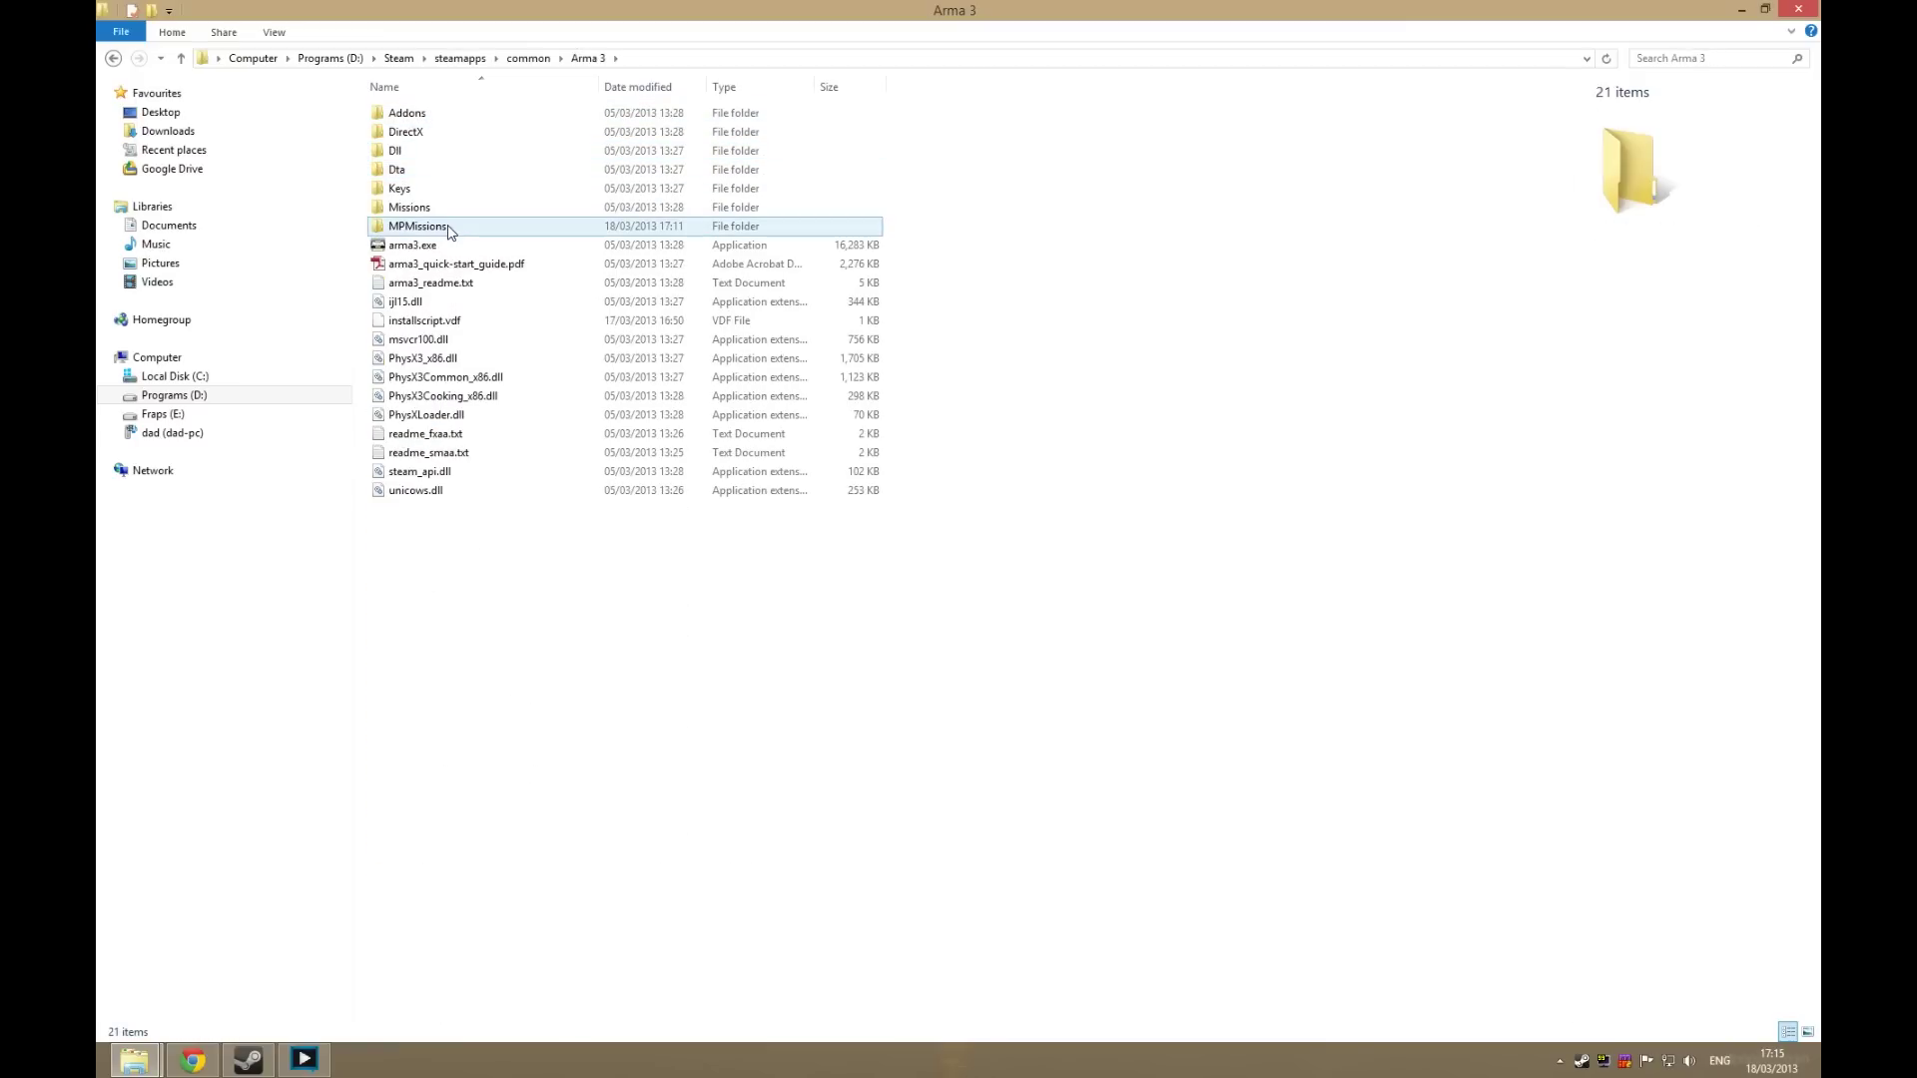
mouse_move(447, 232)
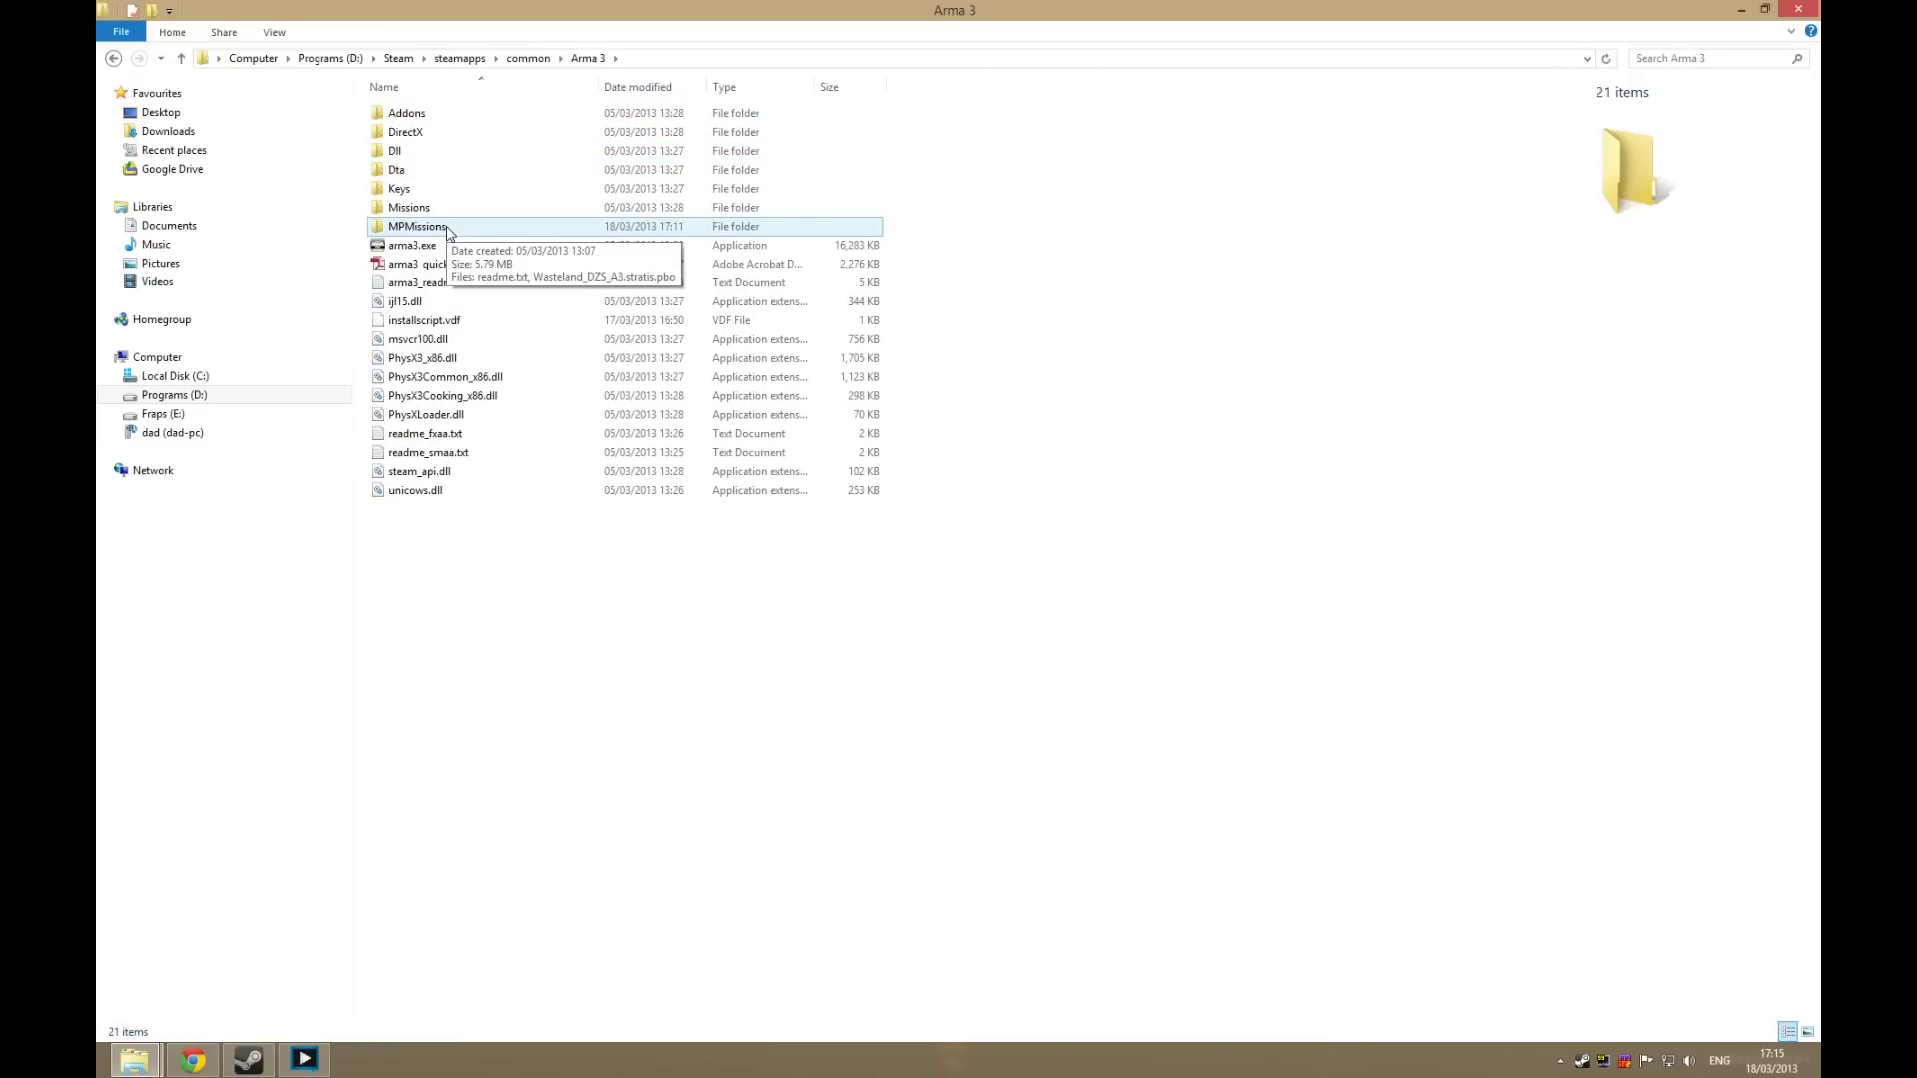
double_click(448, 229)
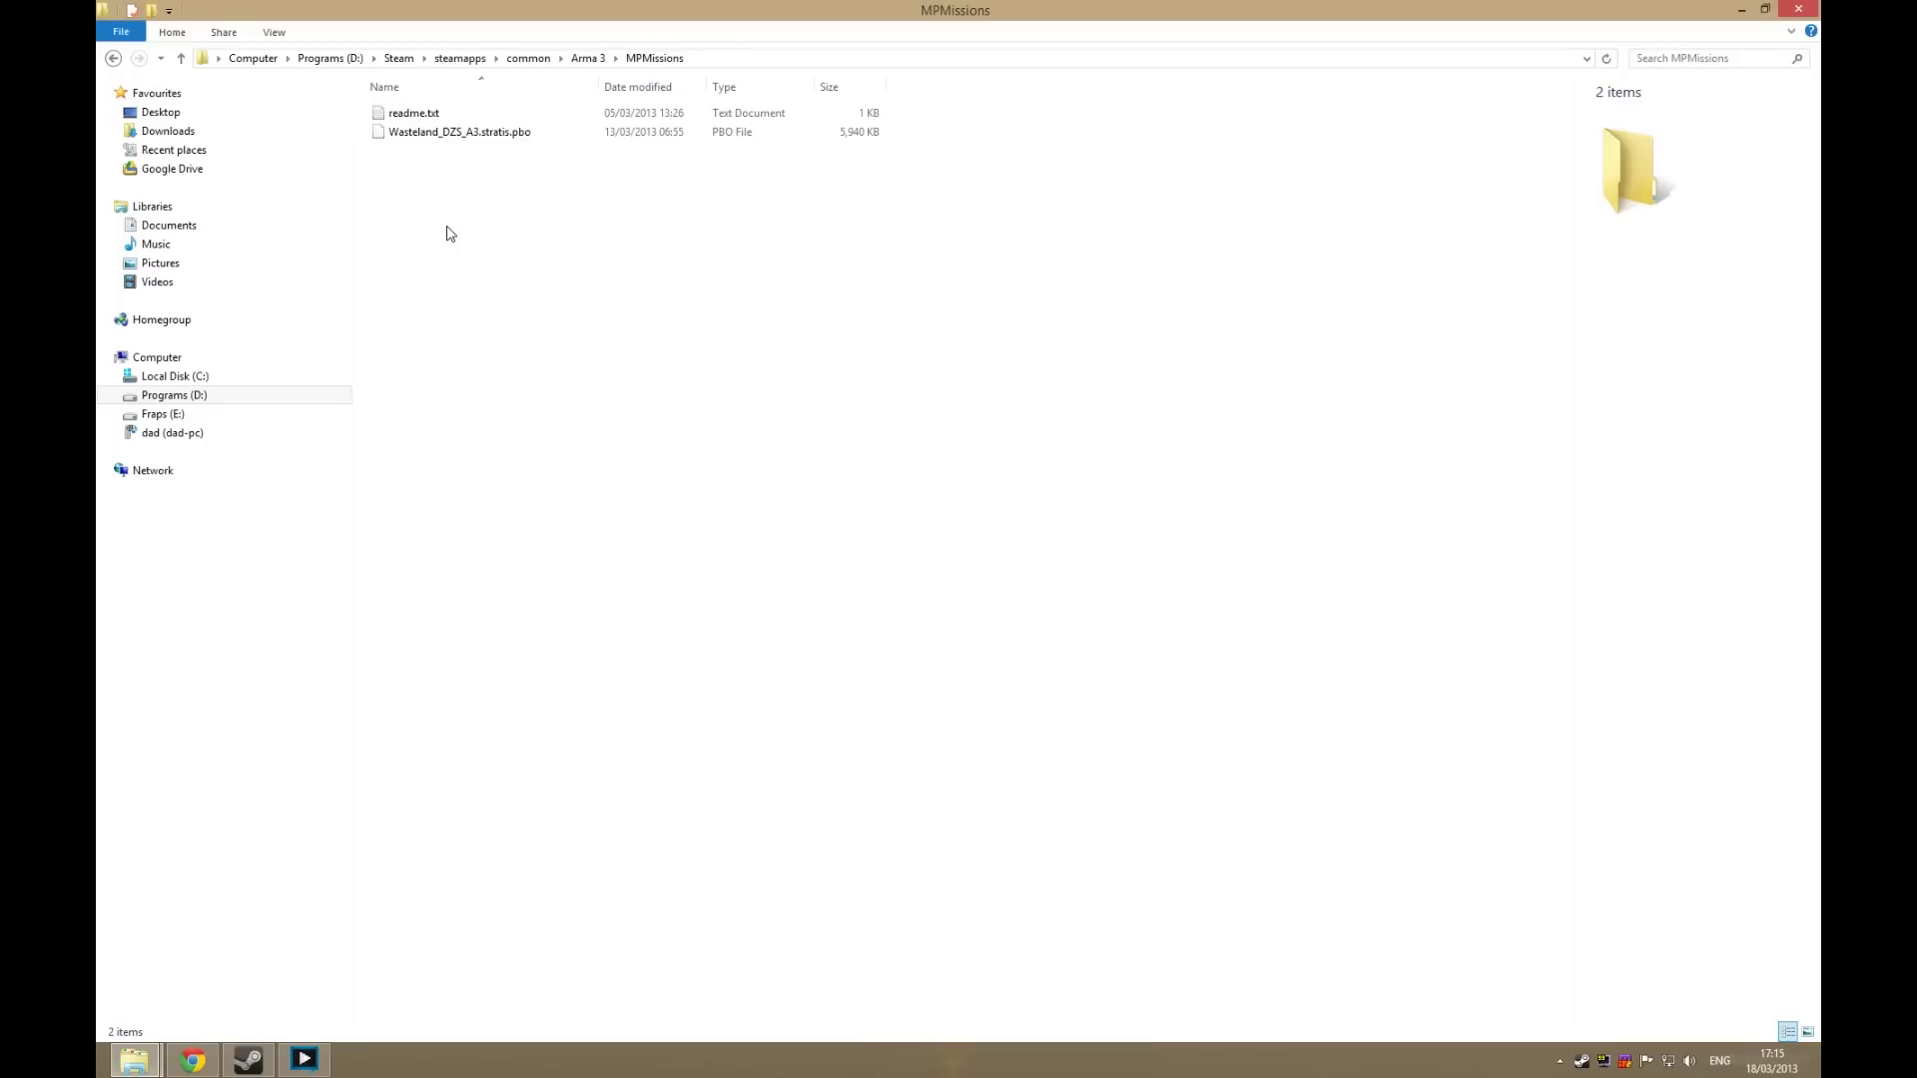
right_click(594, 346)
click(687, 488)
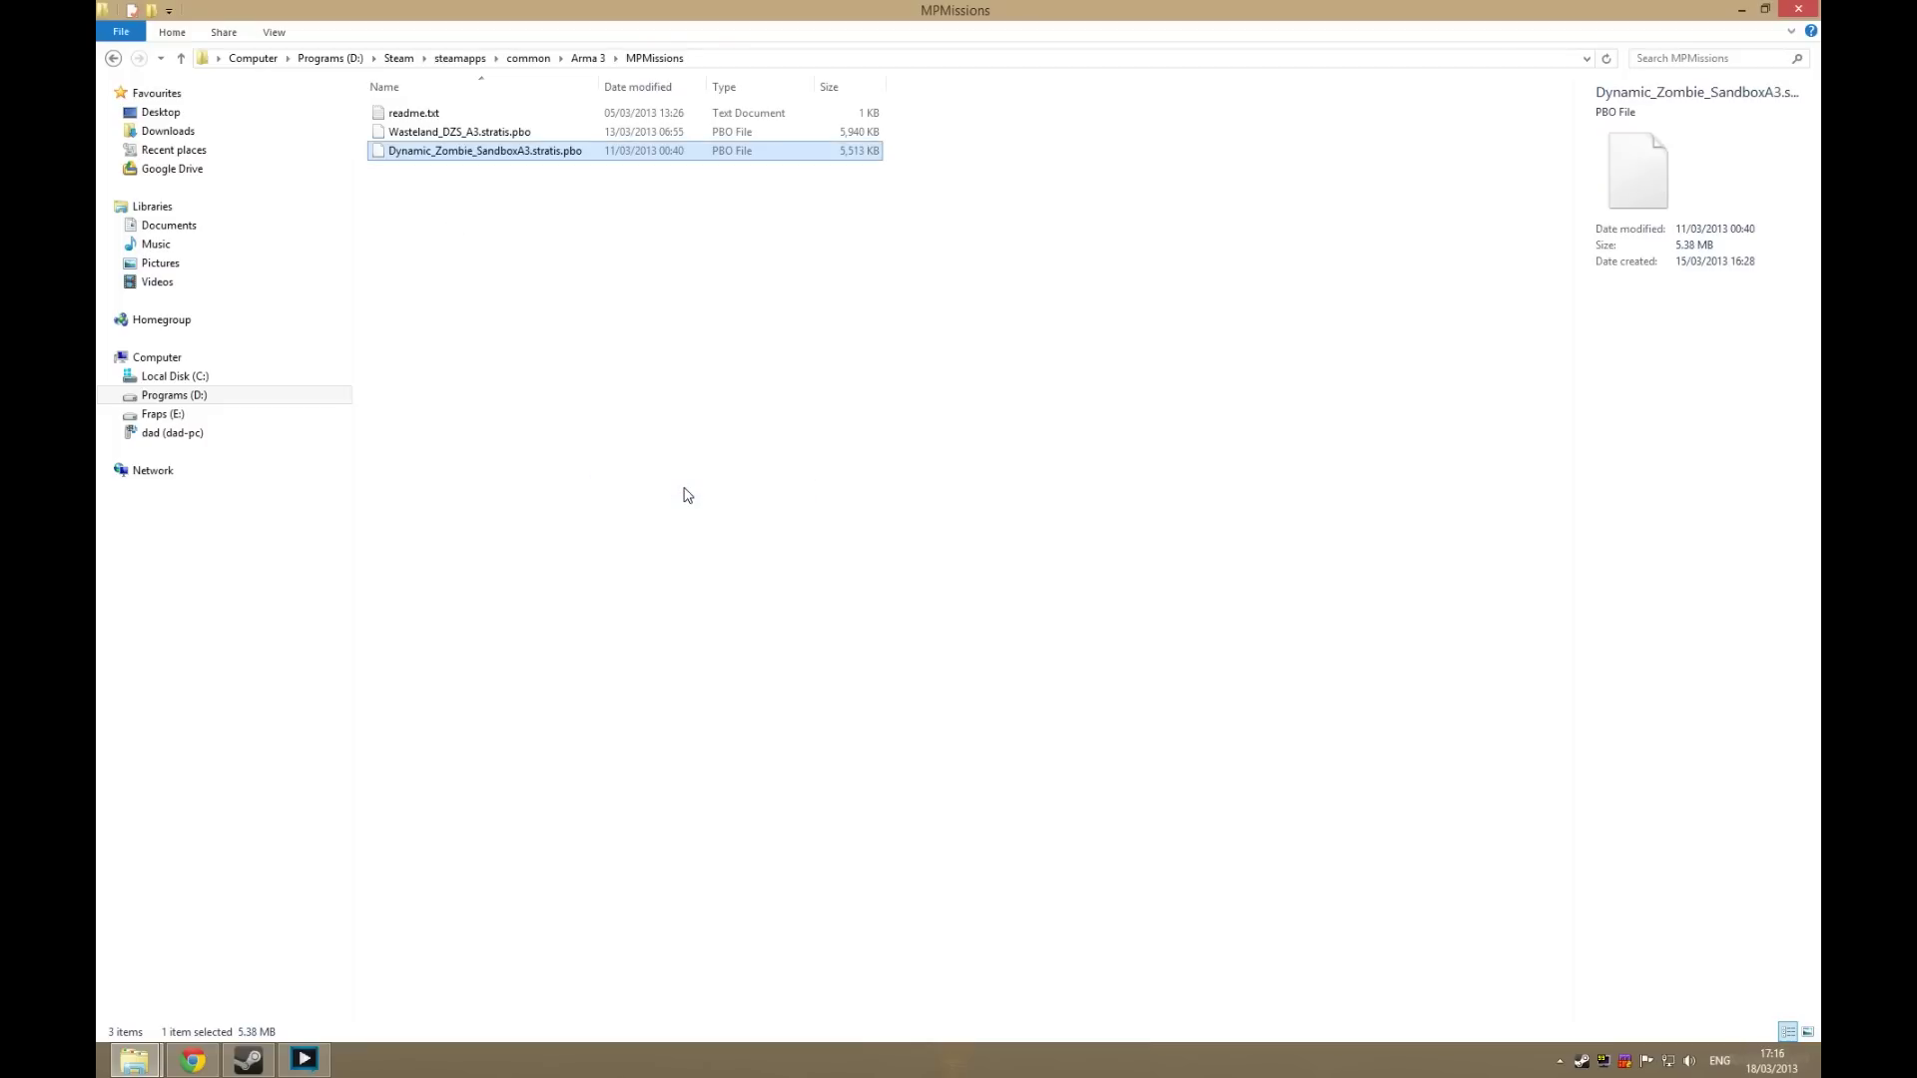
click(684, 470)
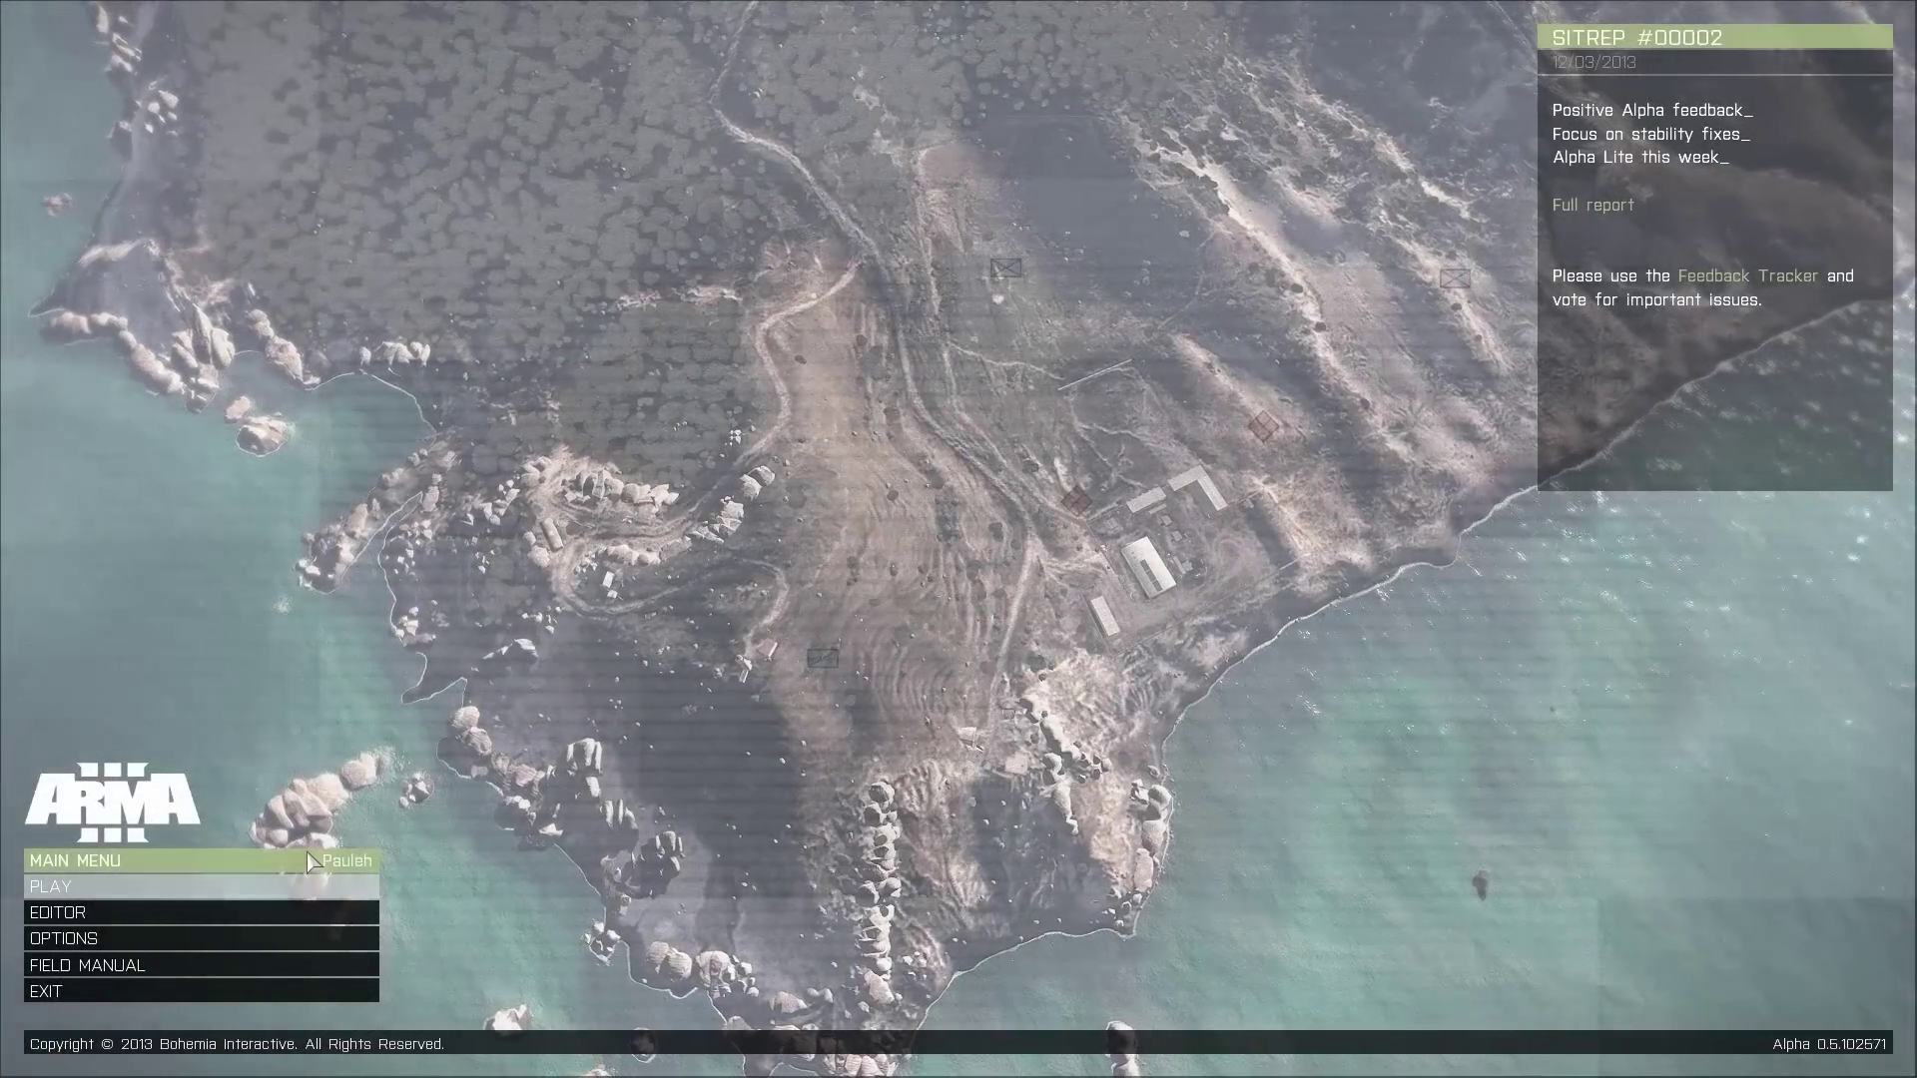
- In Arma 3, go to Play > Multiplayer and start a new hosted server
click(284, 877)
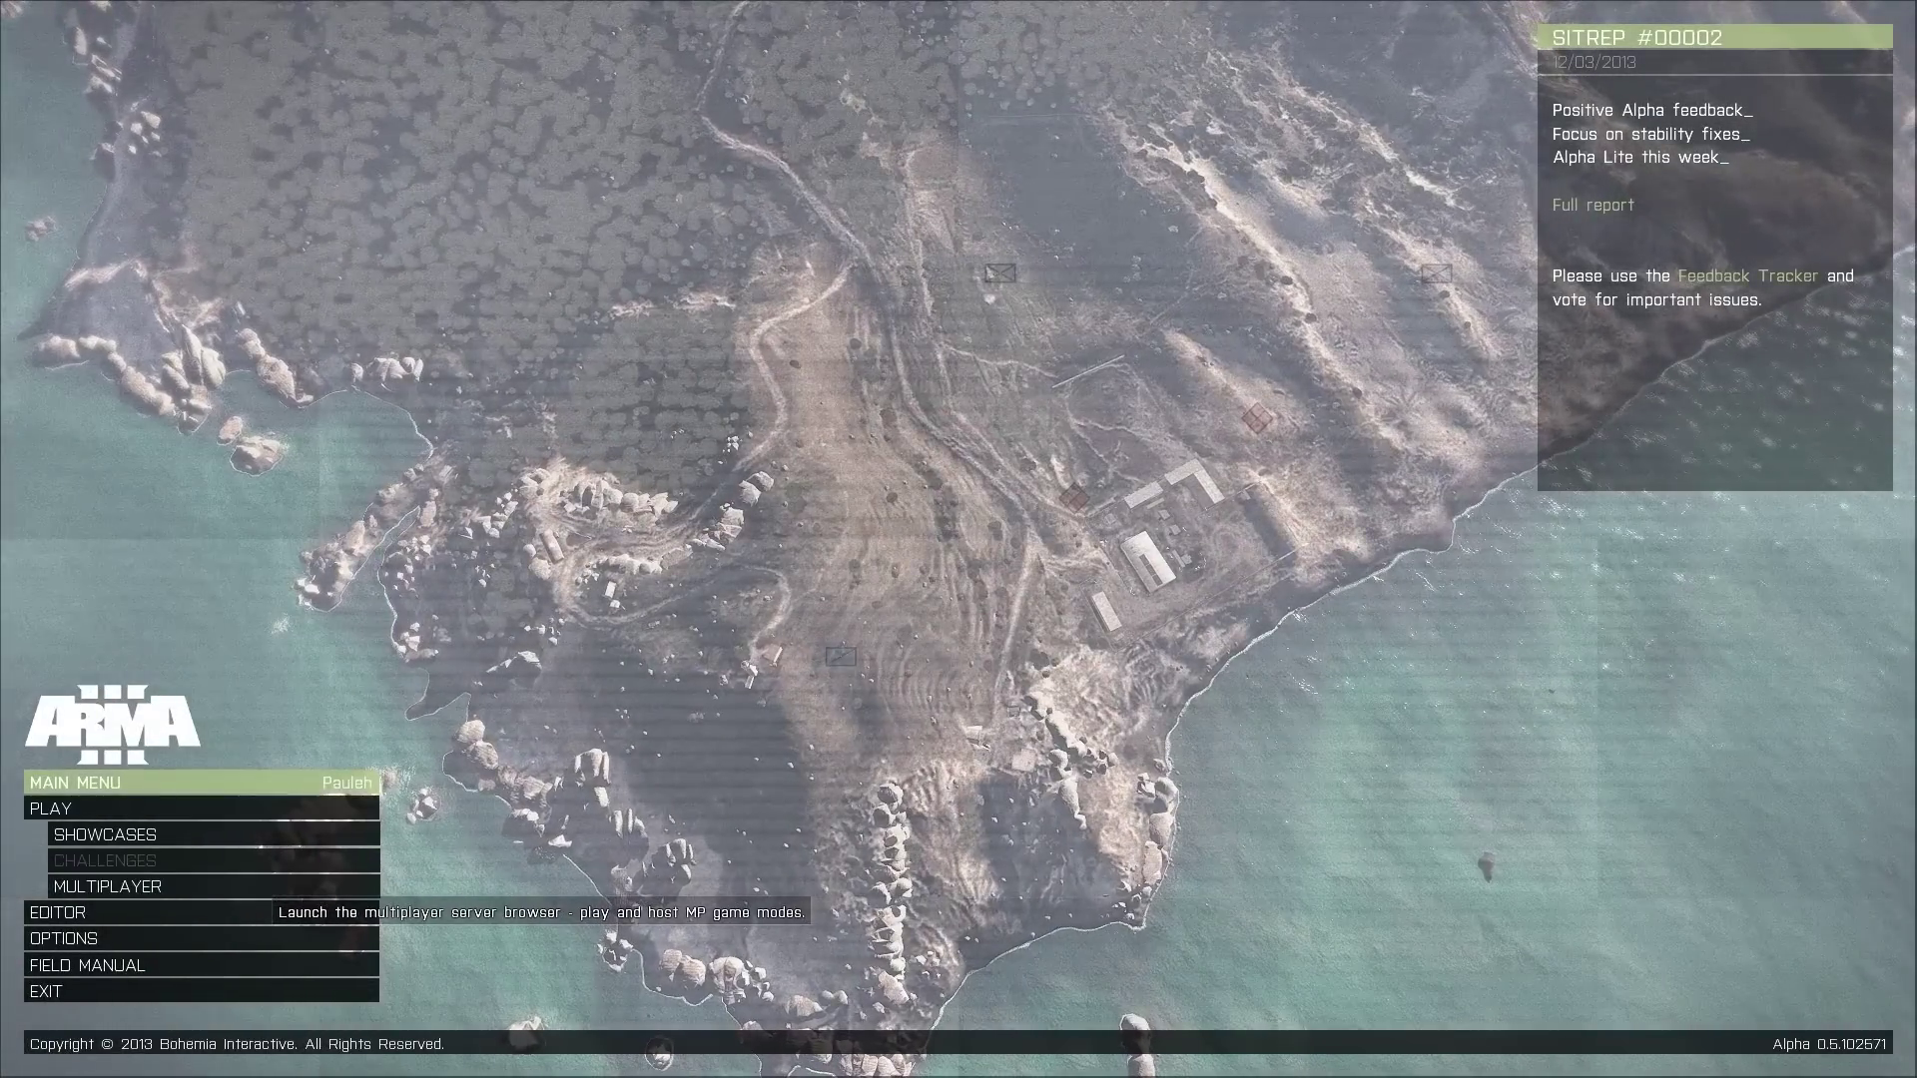
click(257, 886)
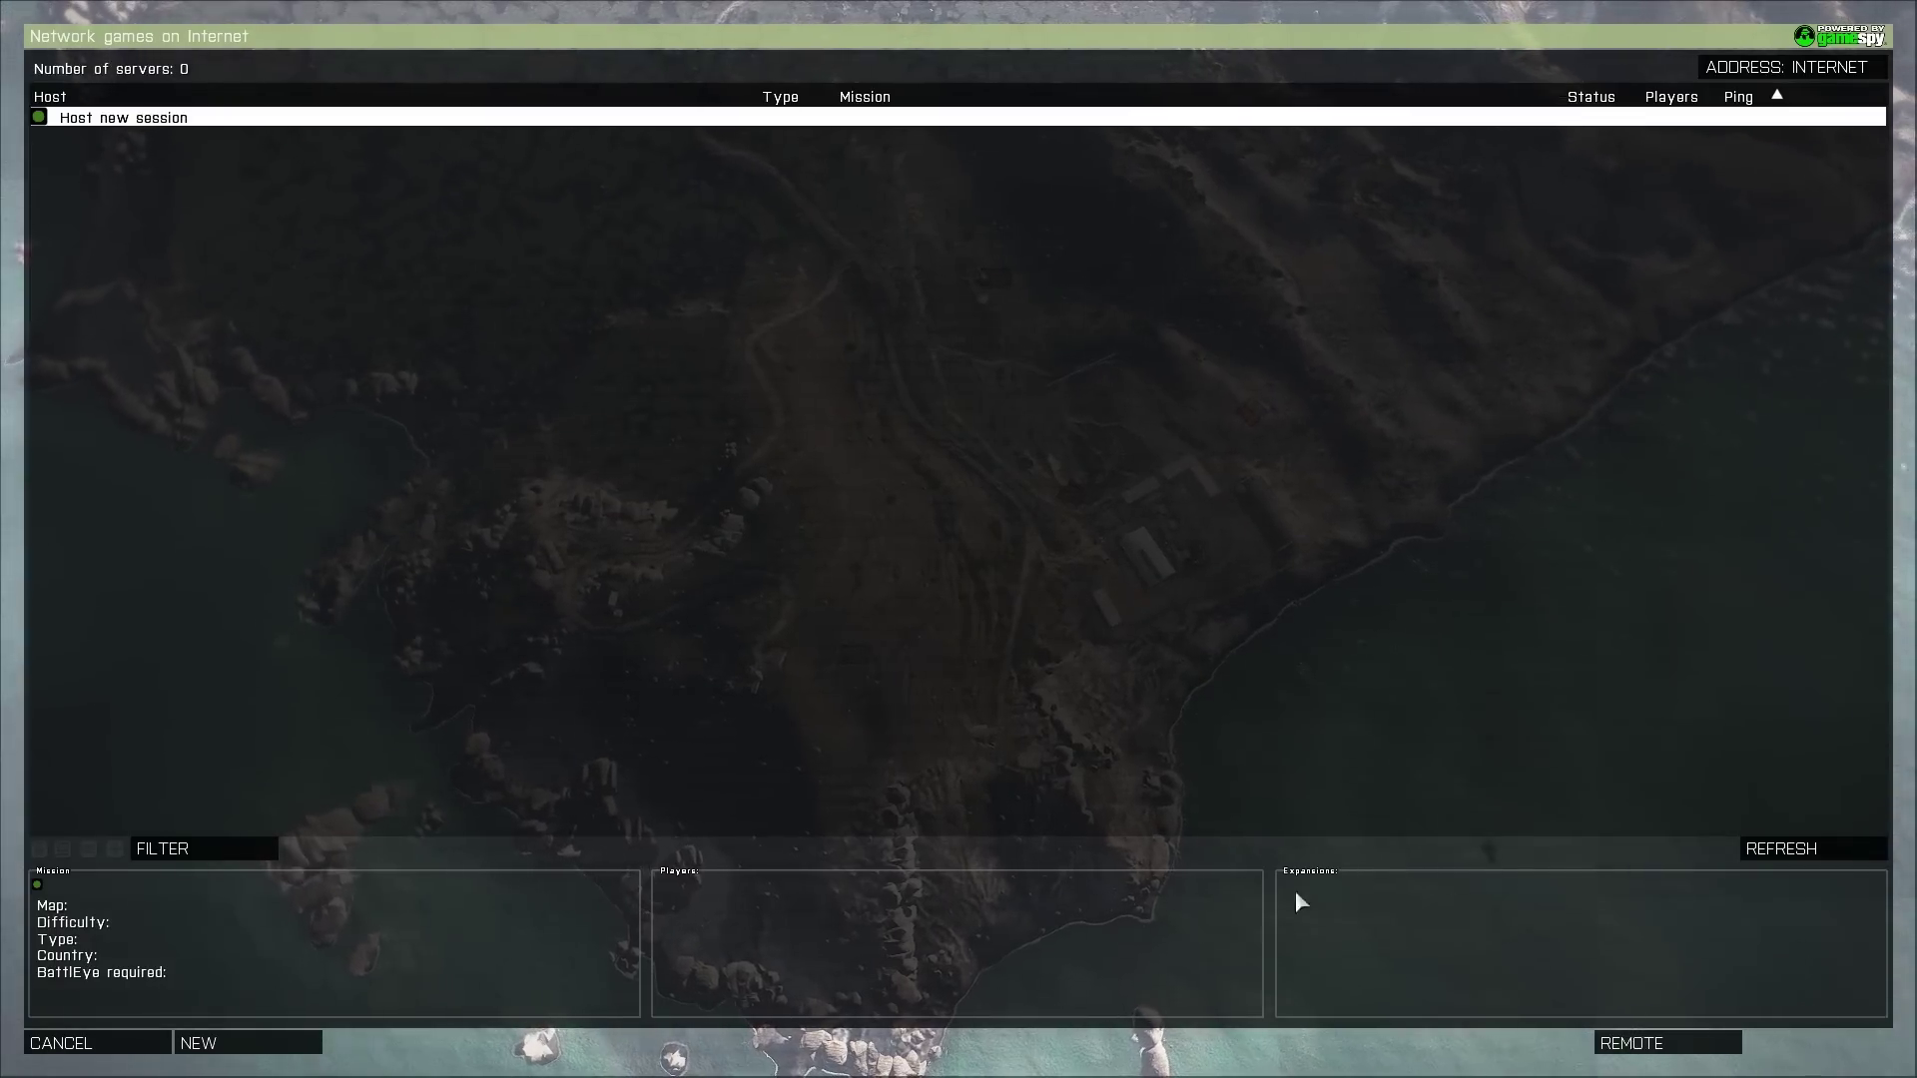
click(250, 1042)
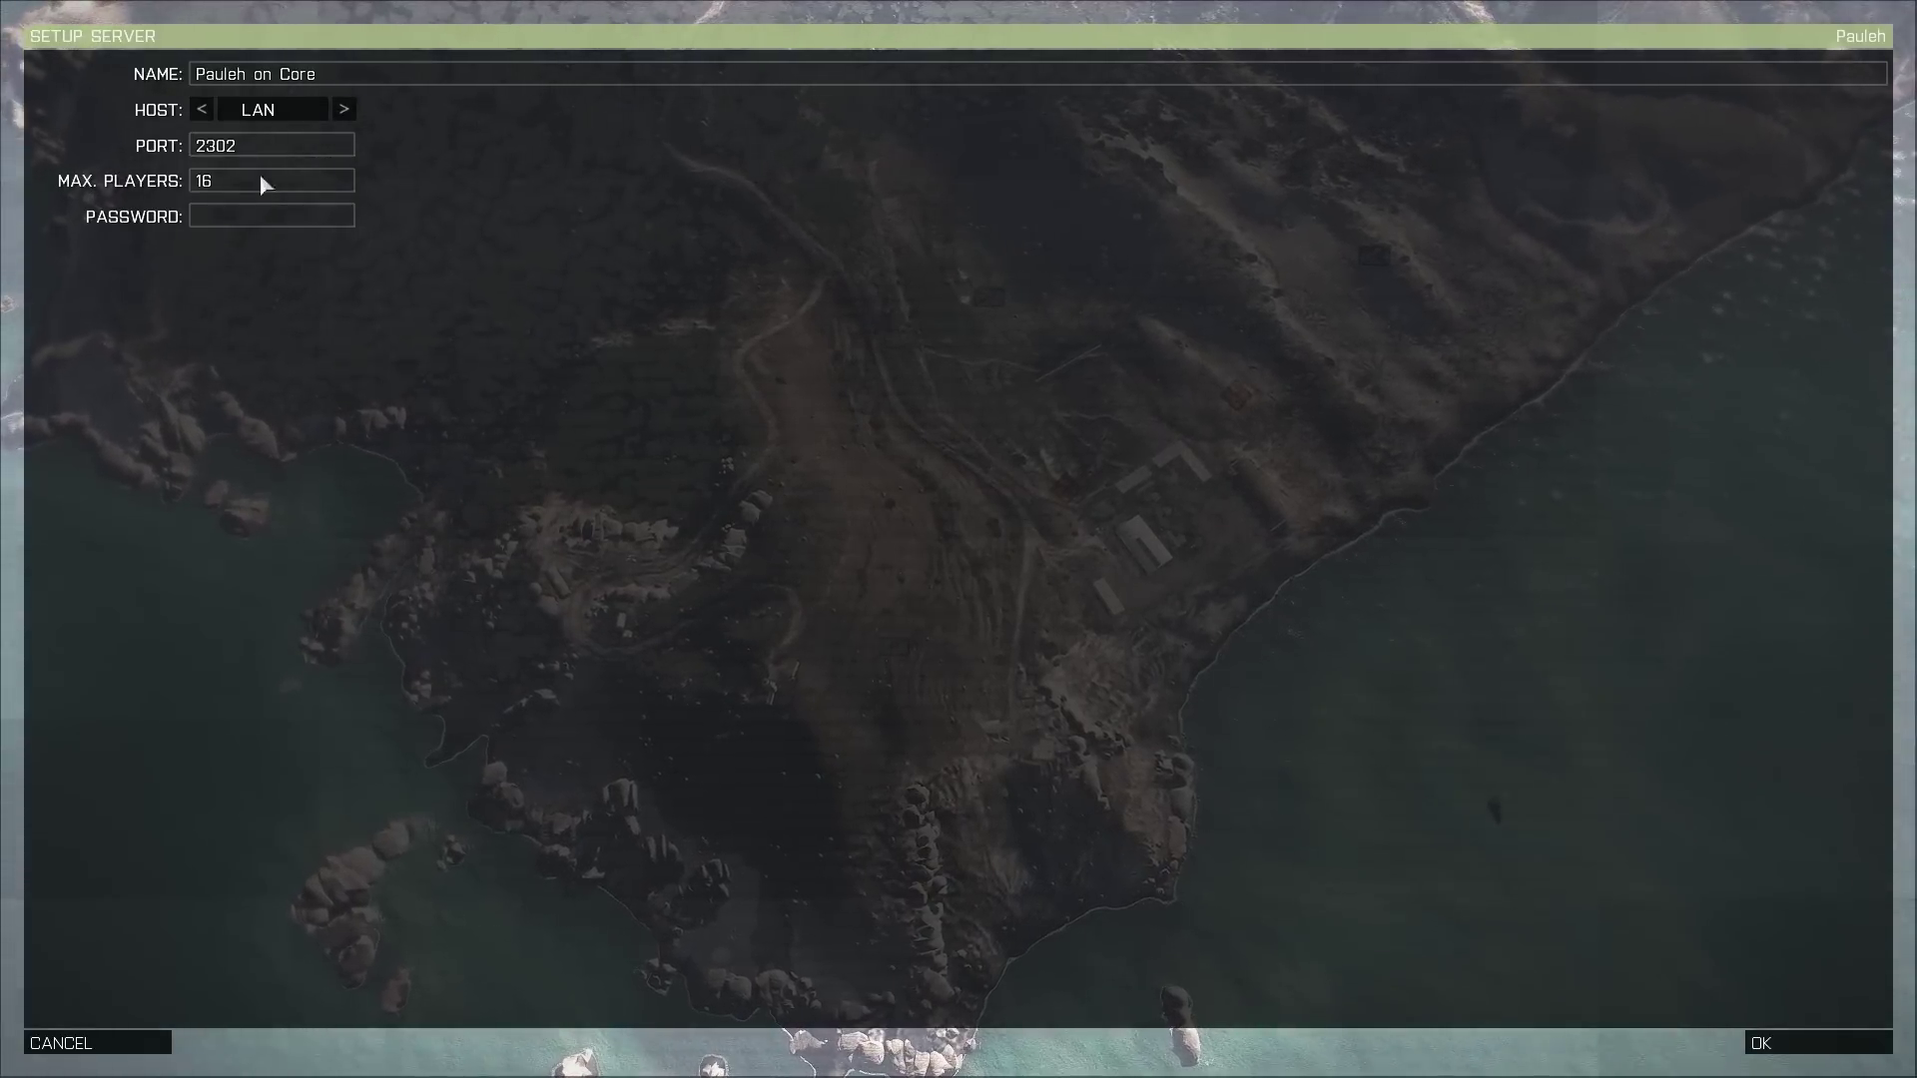
- Toggle the host type to Internet and back to LAN, keeping port 2302 and 16 players
click(346, 112)
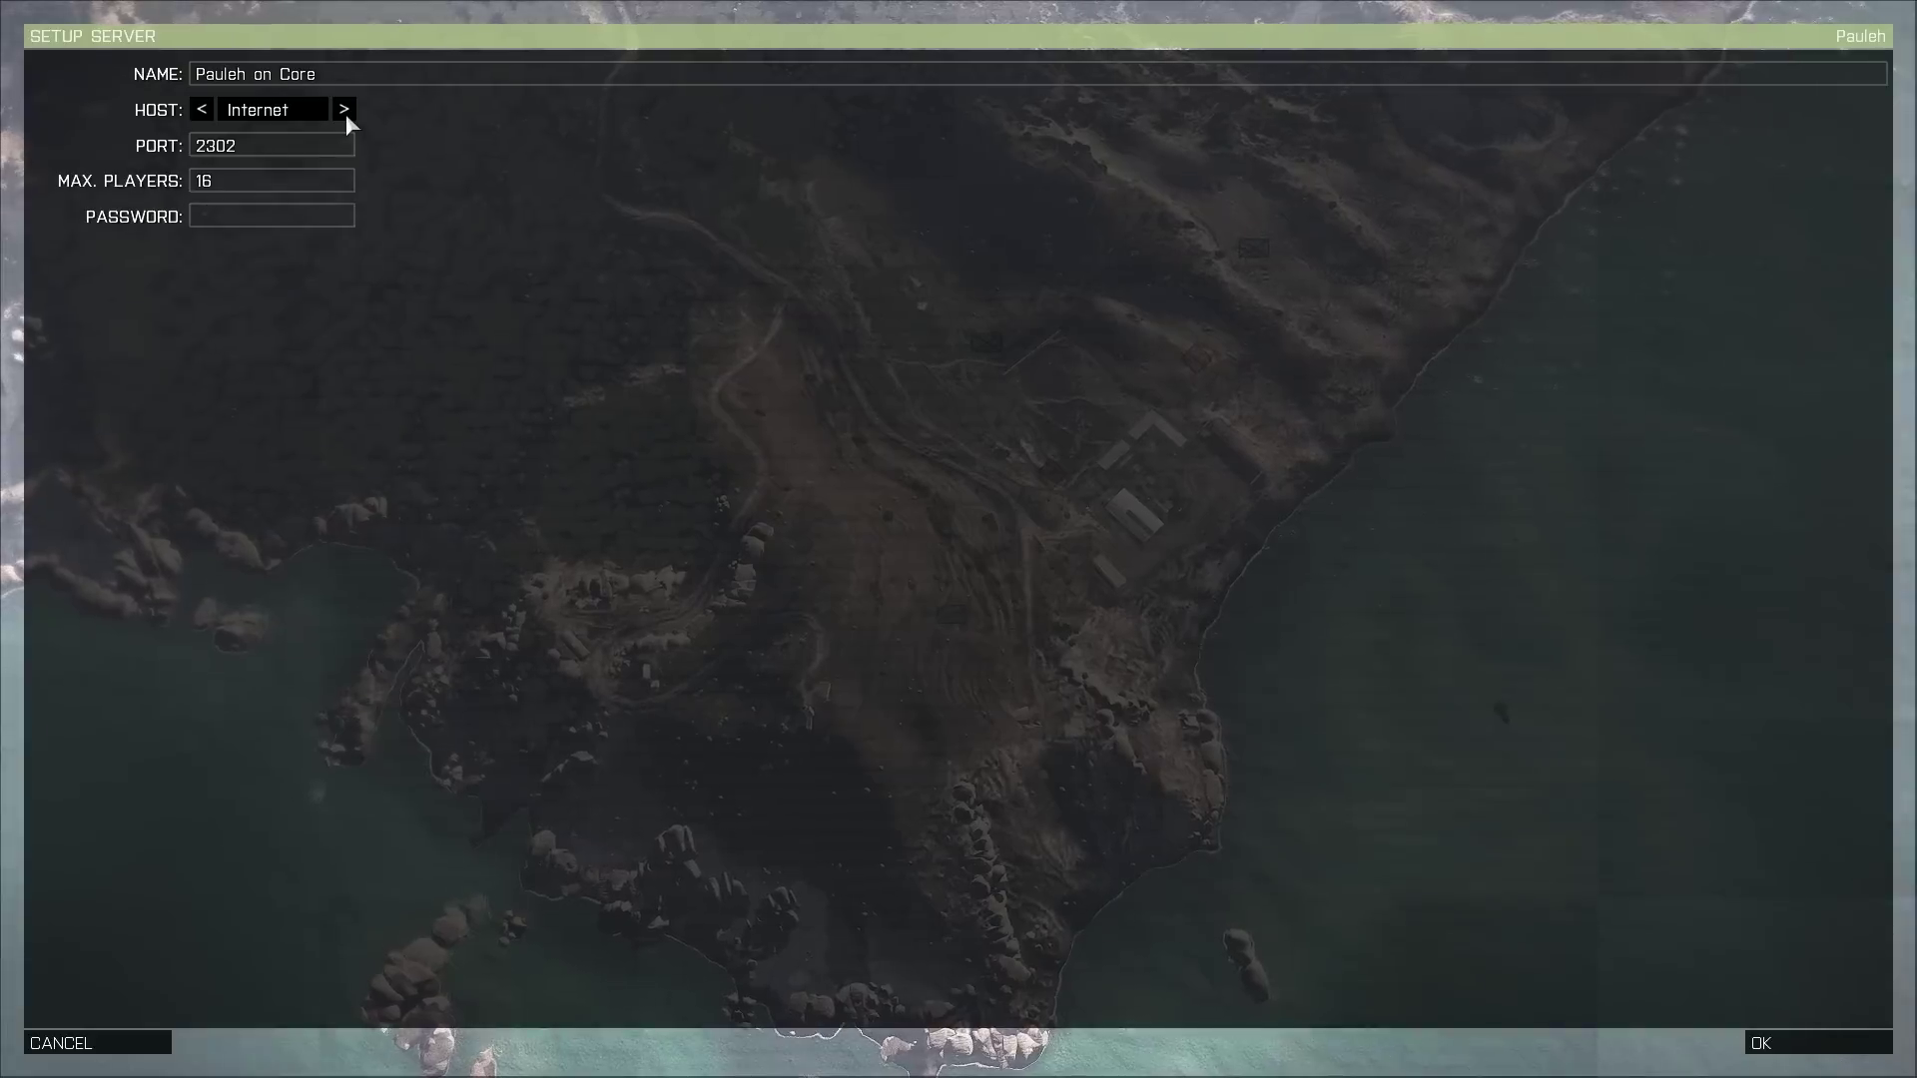
click(346, 112)
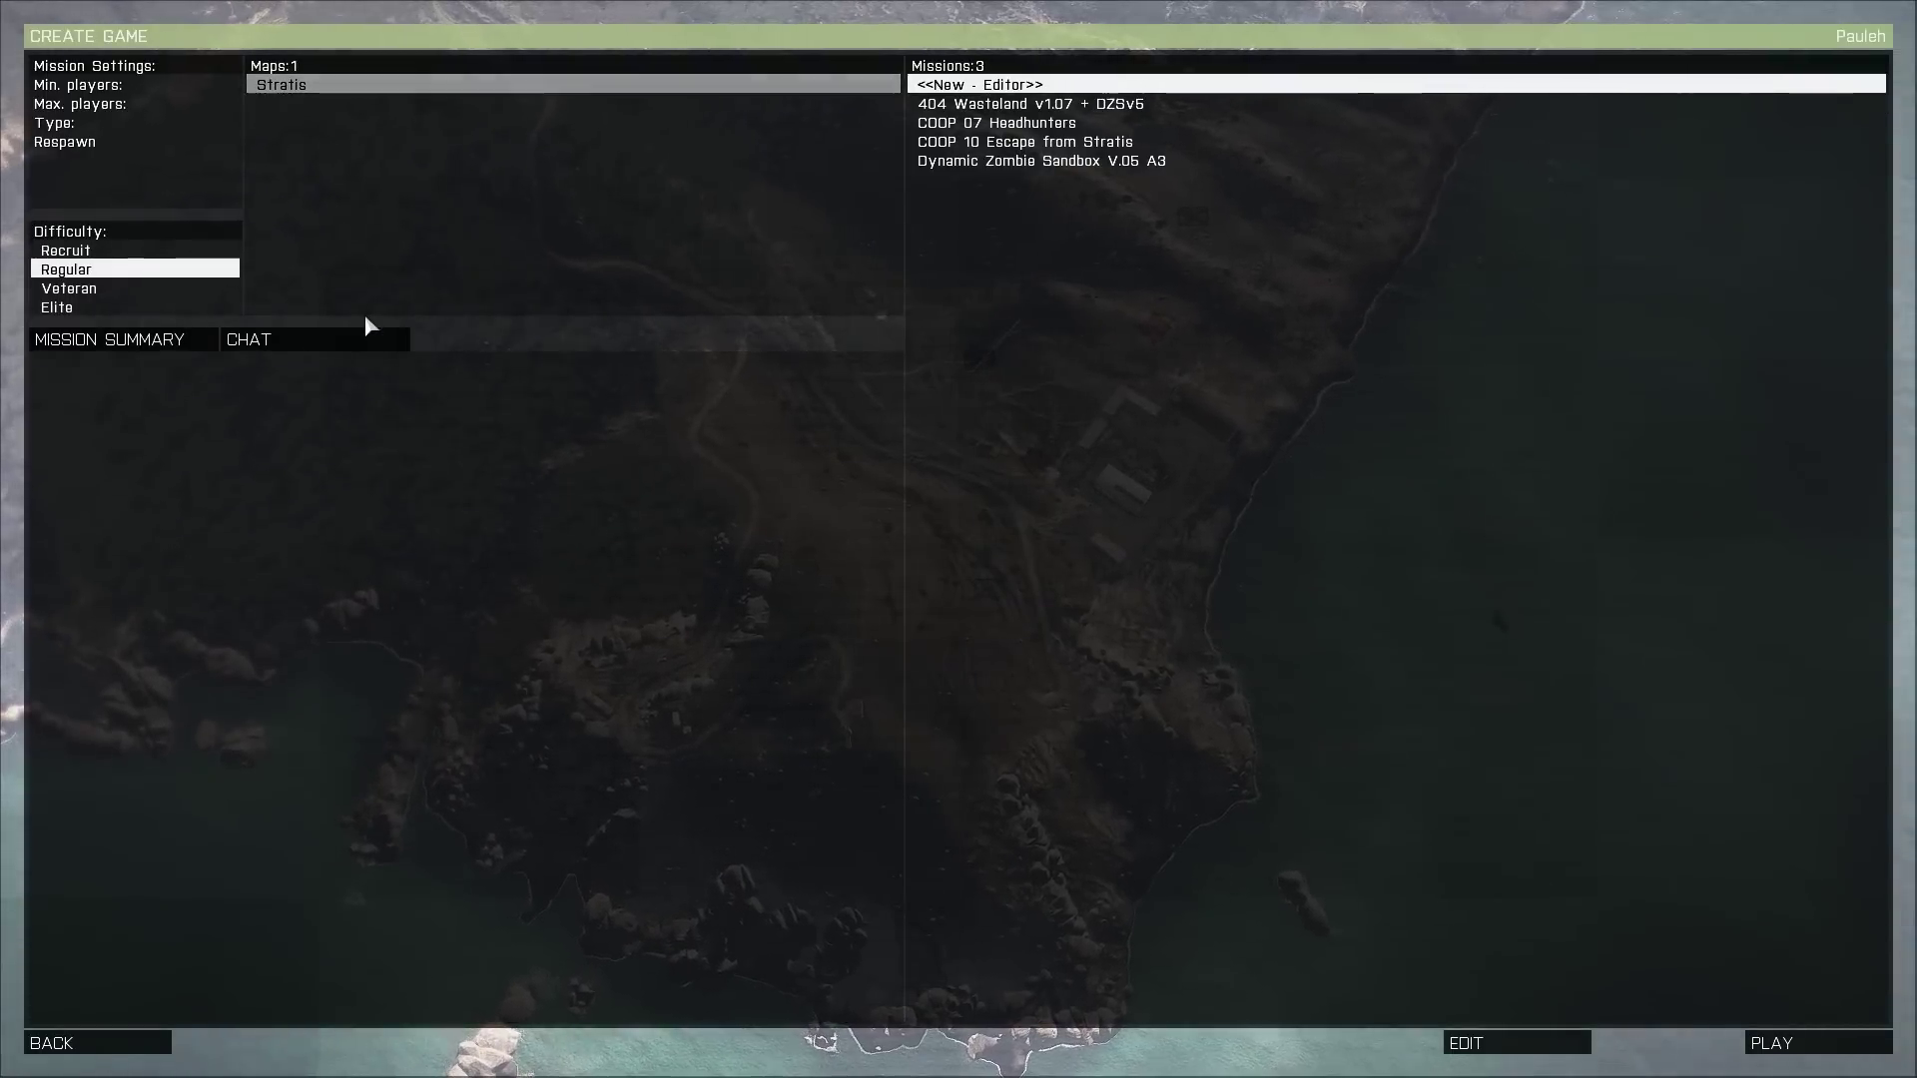
- Select Dynamic Zombie Sandbox V.05 A3 and confirm restarting it
click(1060, 166)
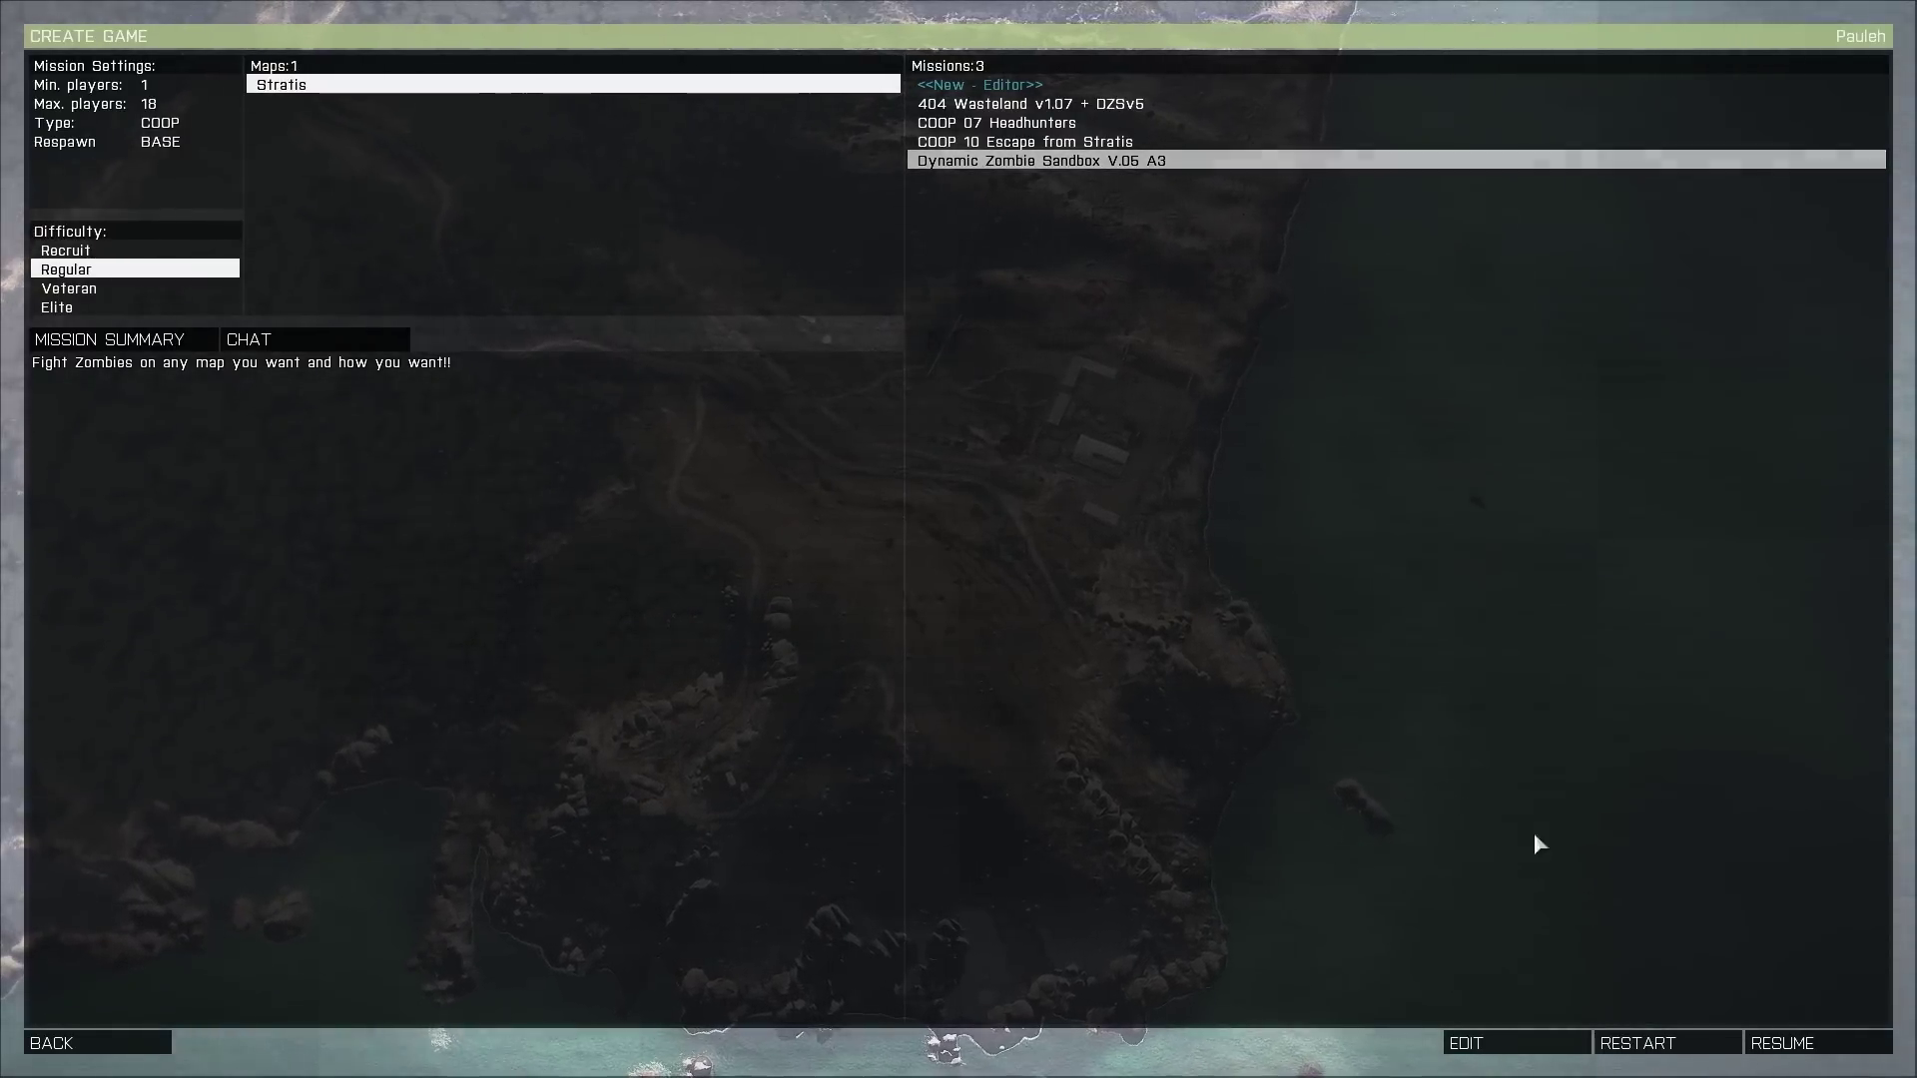
click(1652, 1049)
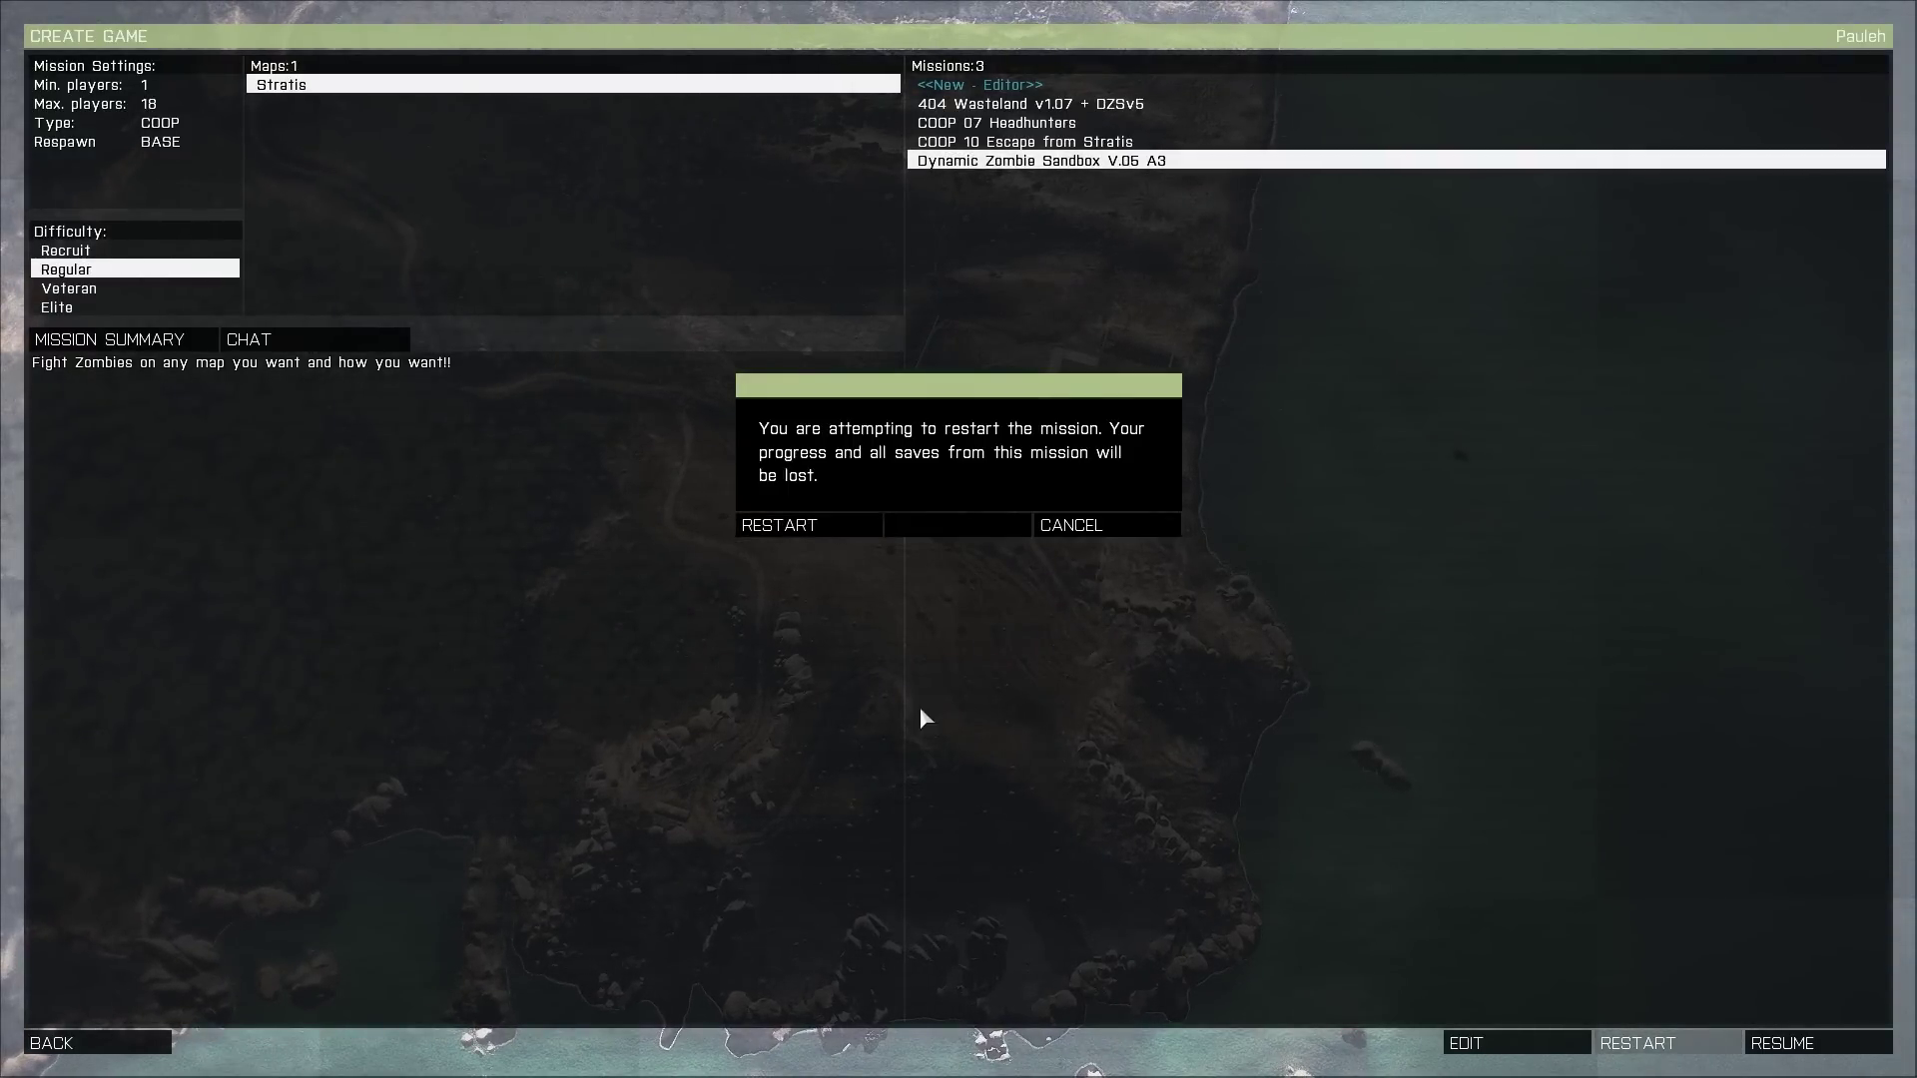
key(Return)
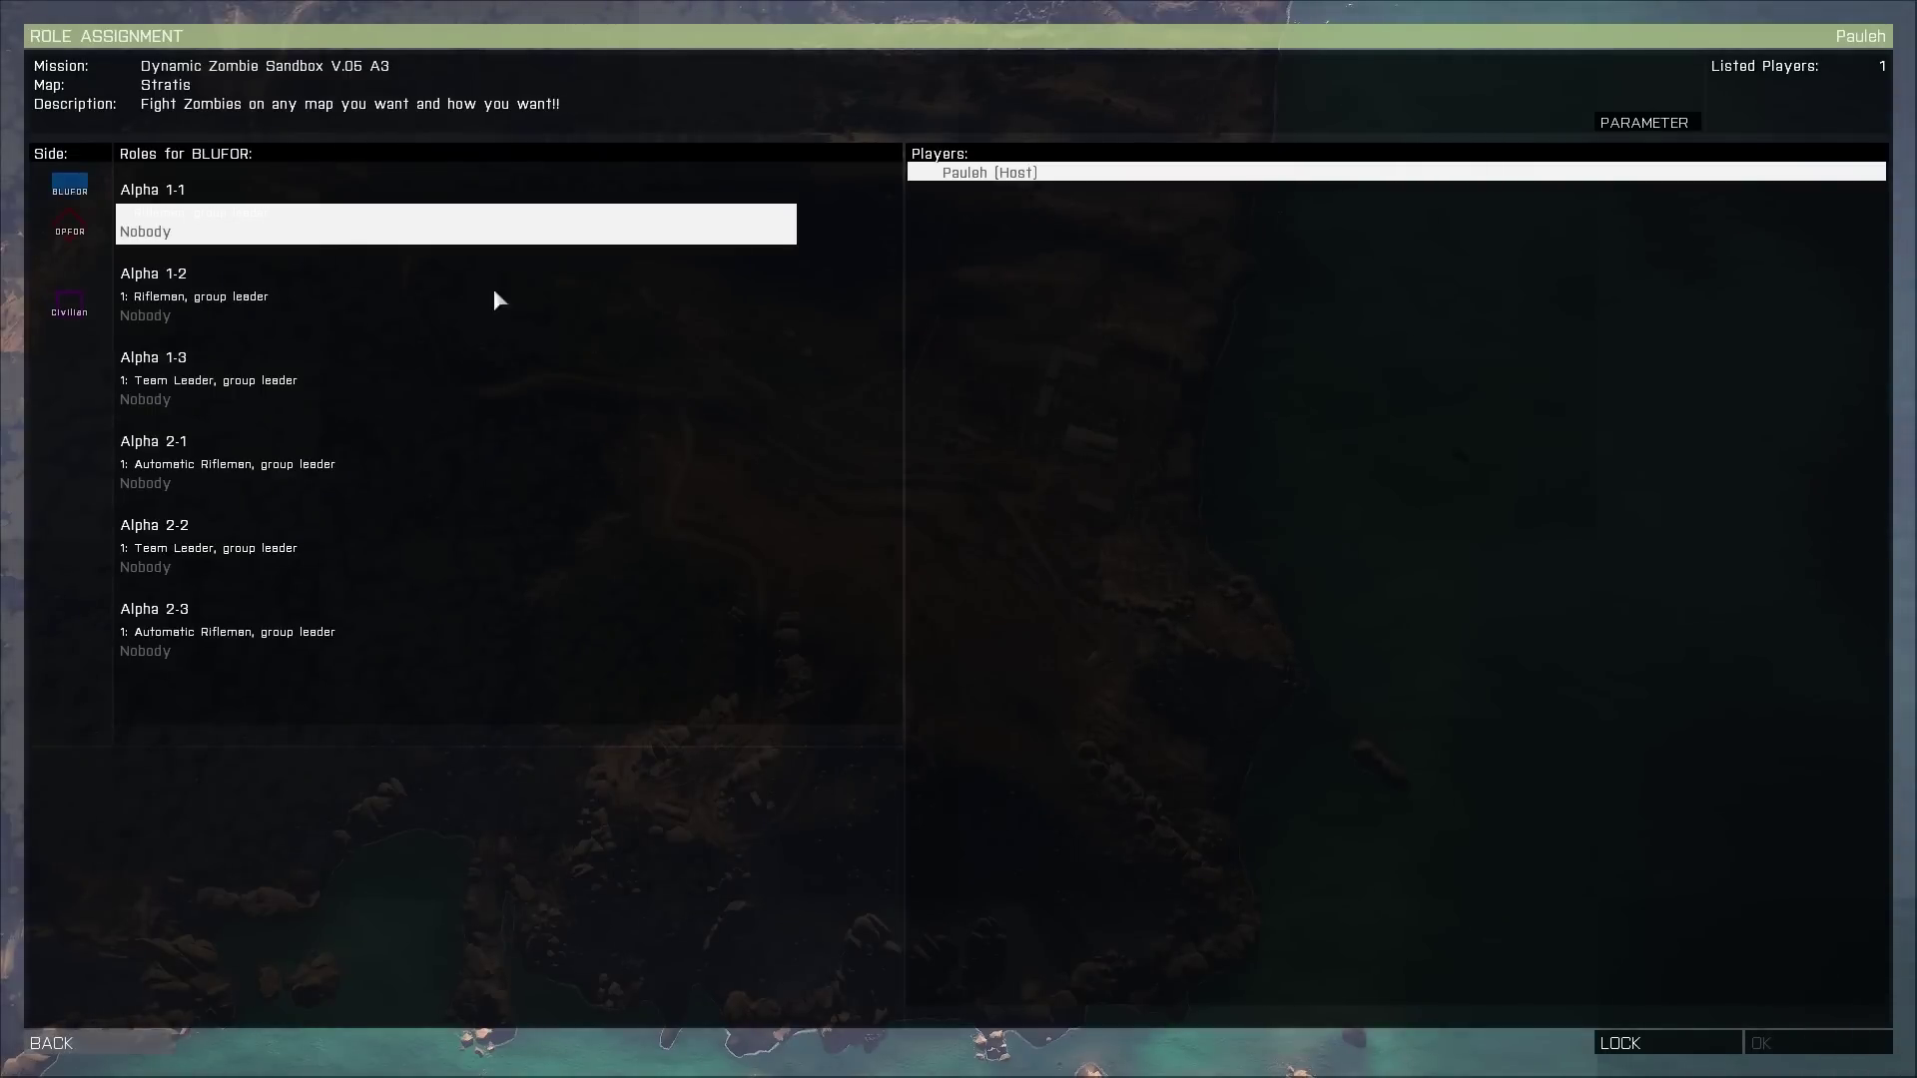
- Take the Alpha 1-1 rifleman slot, check the mission parameters, and start the mission
click(500, 235)
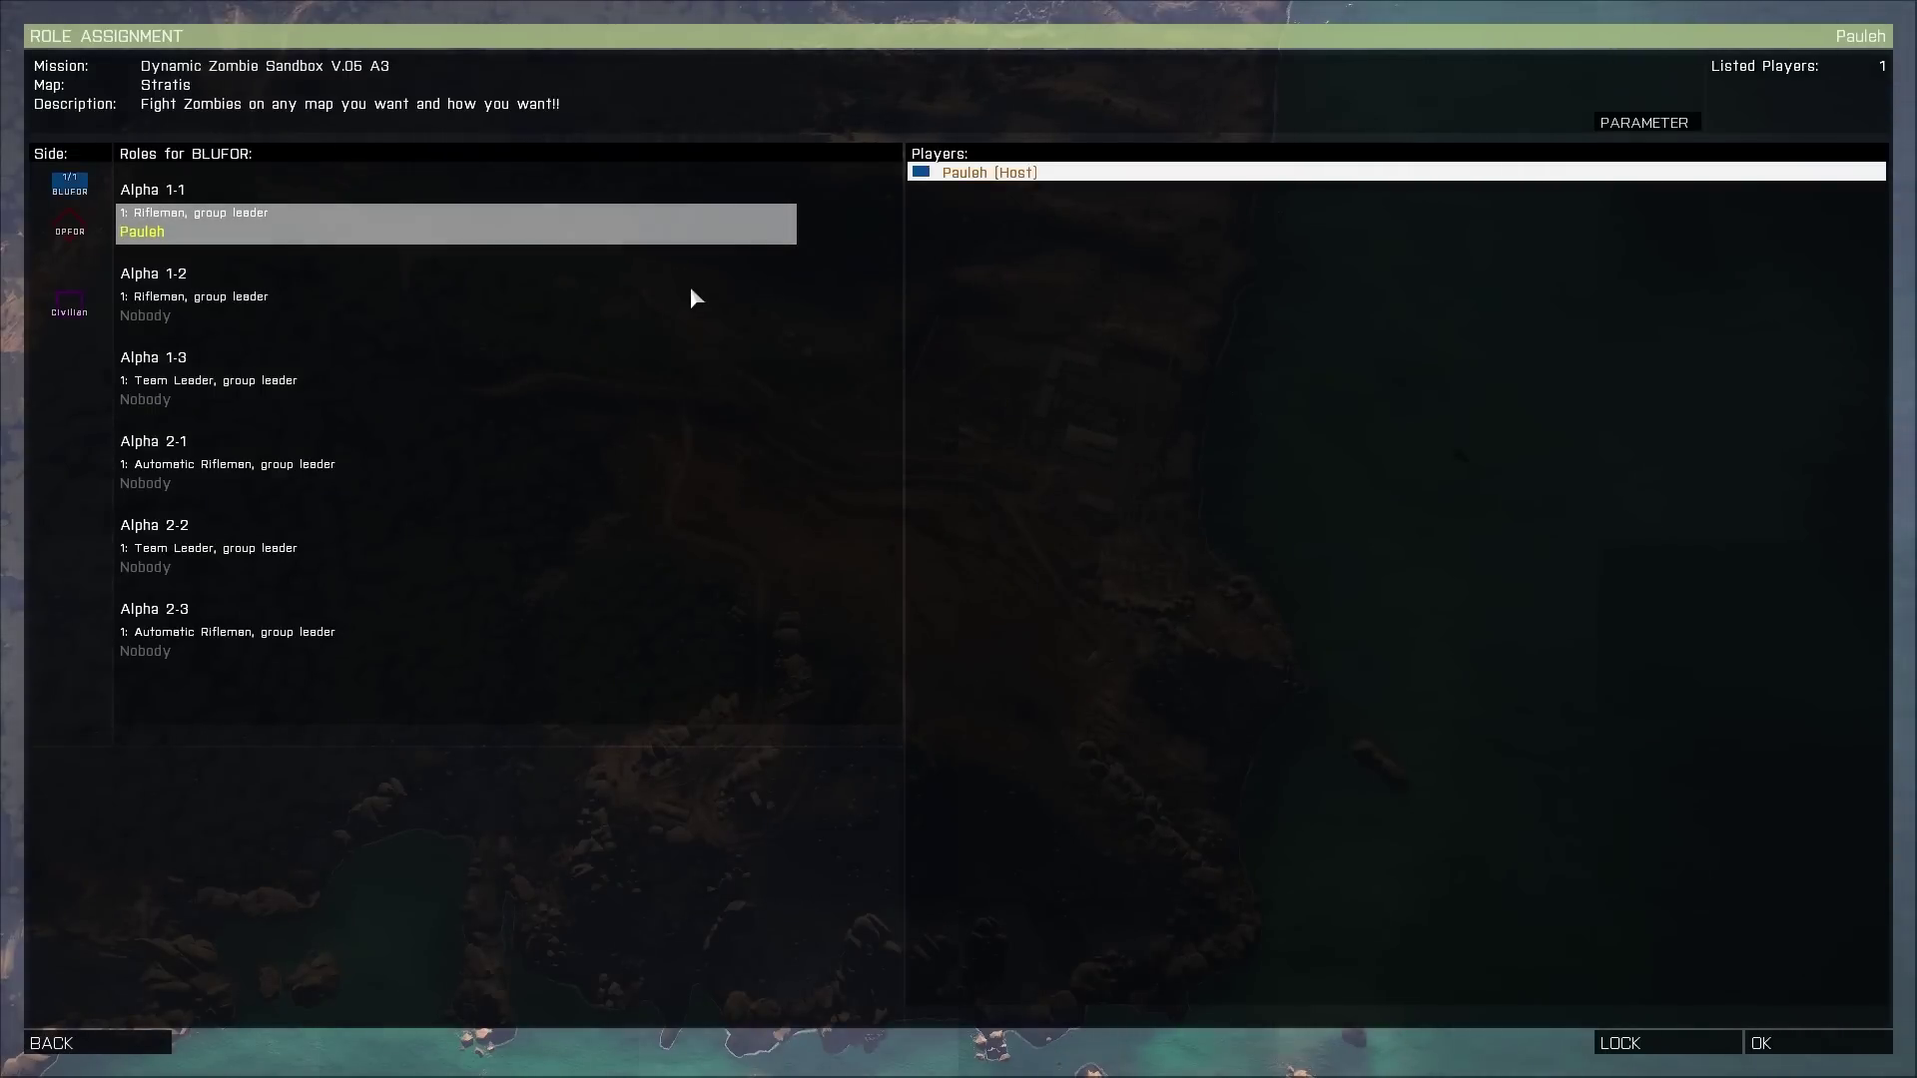
click(1645, 124)
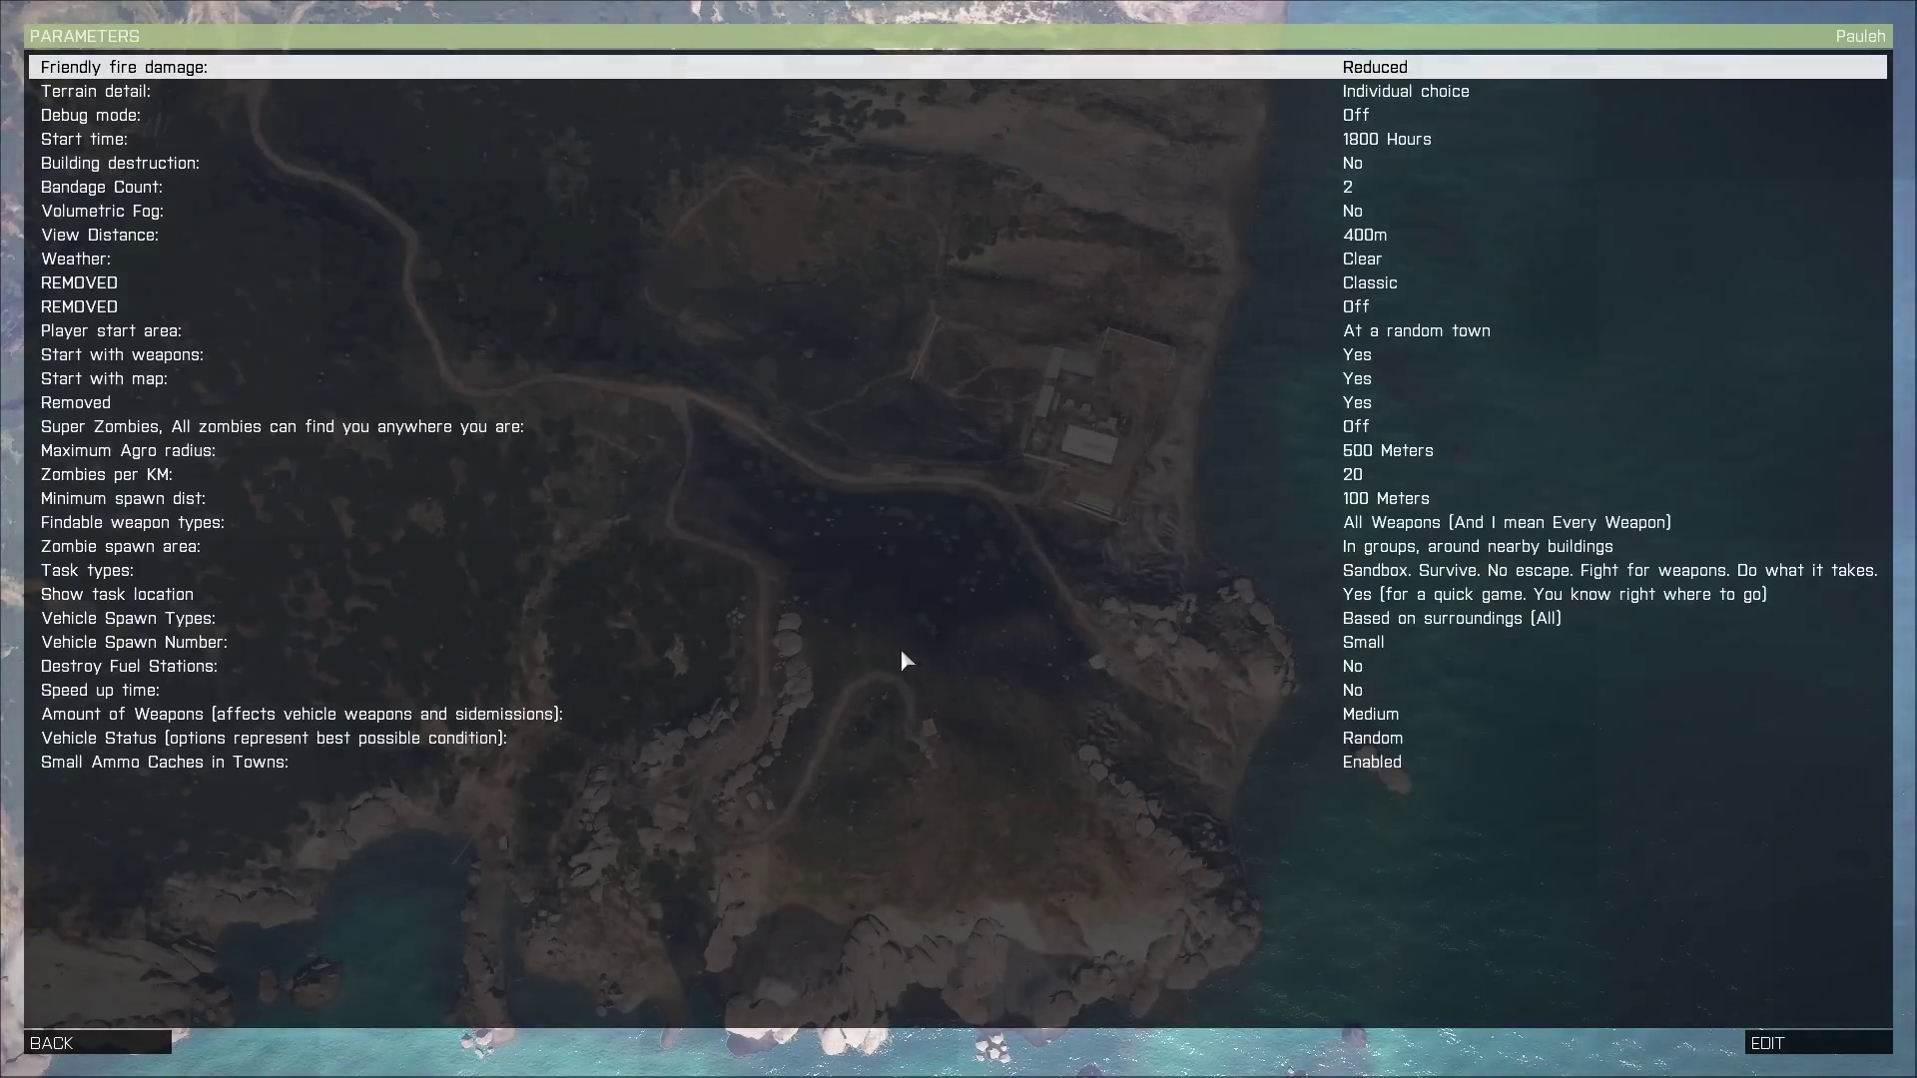
click(136, 1041)
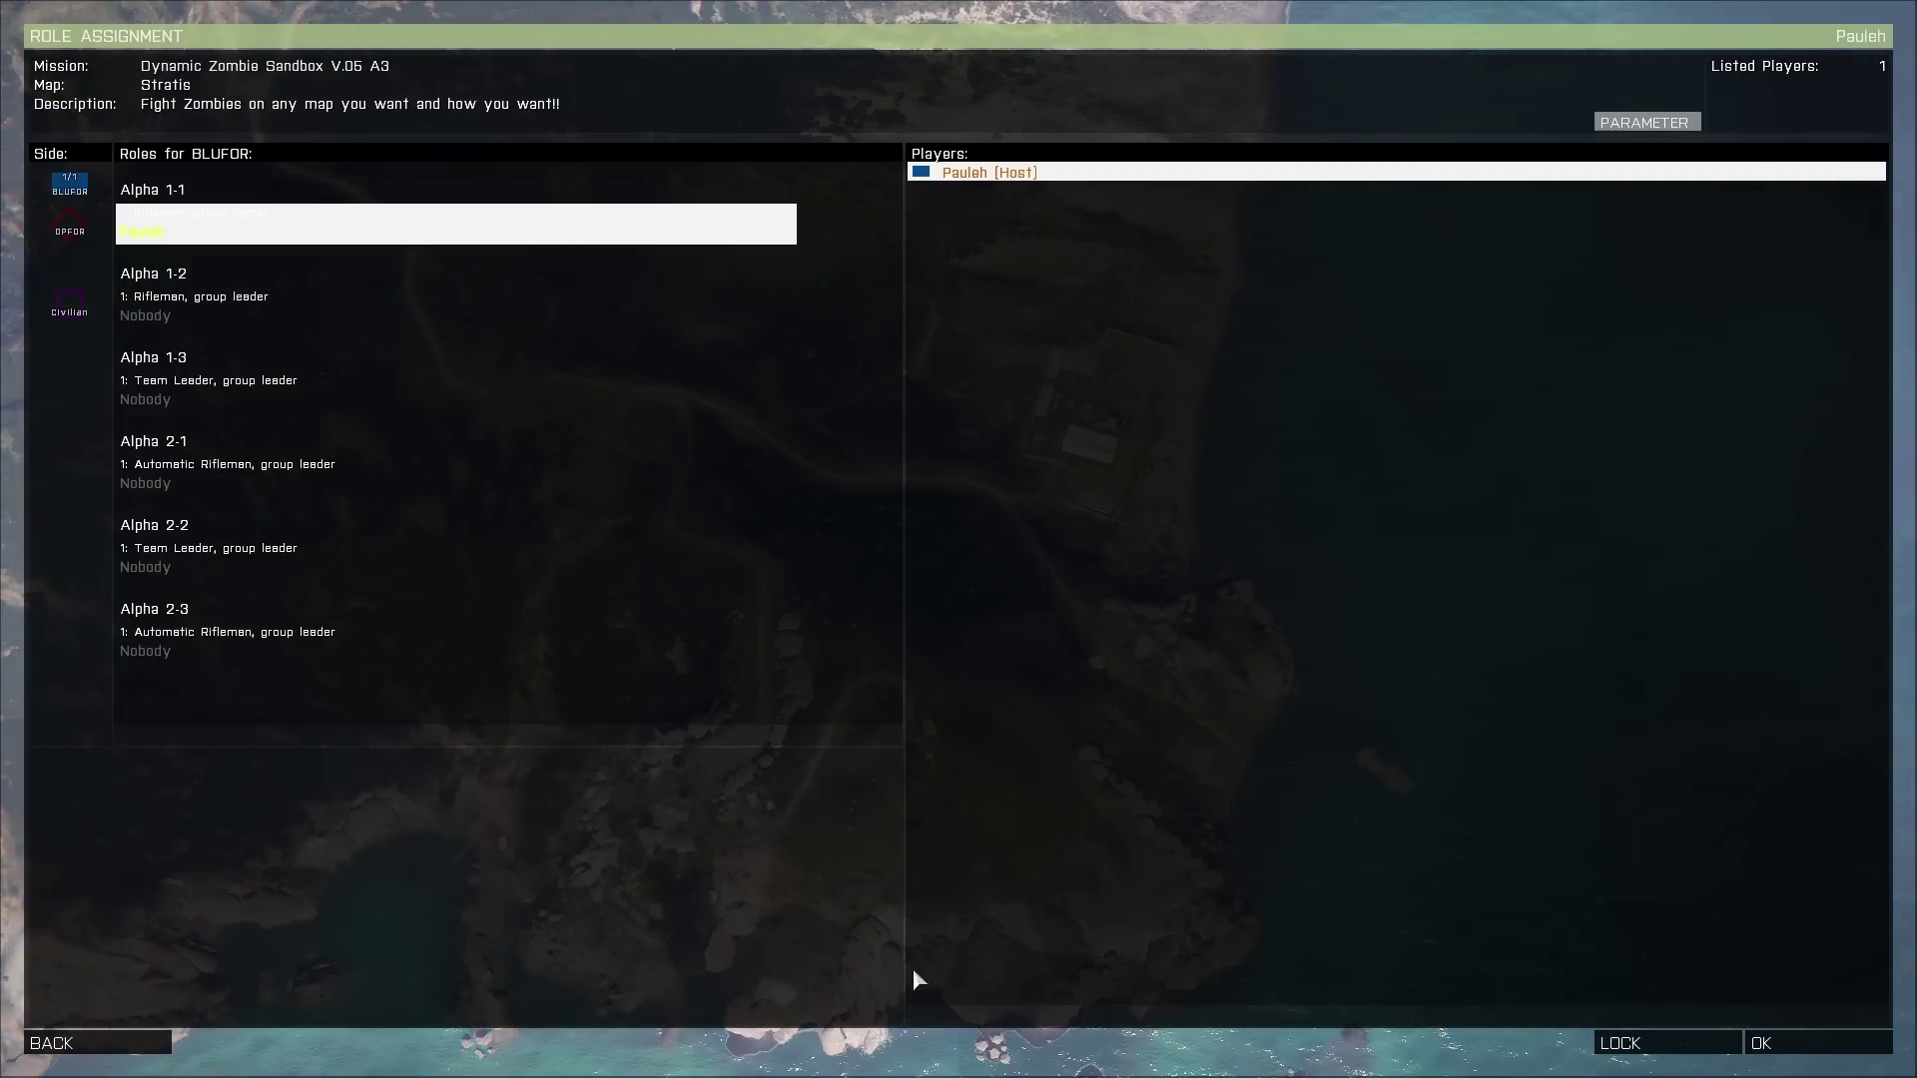
click(1792, 1040)
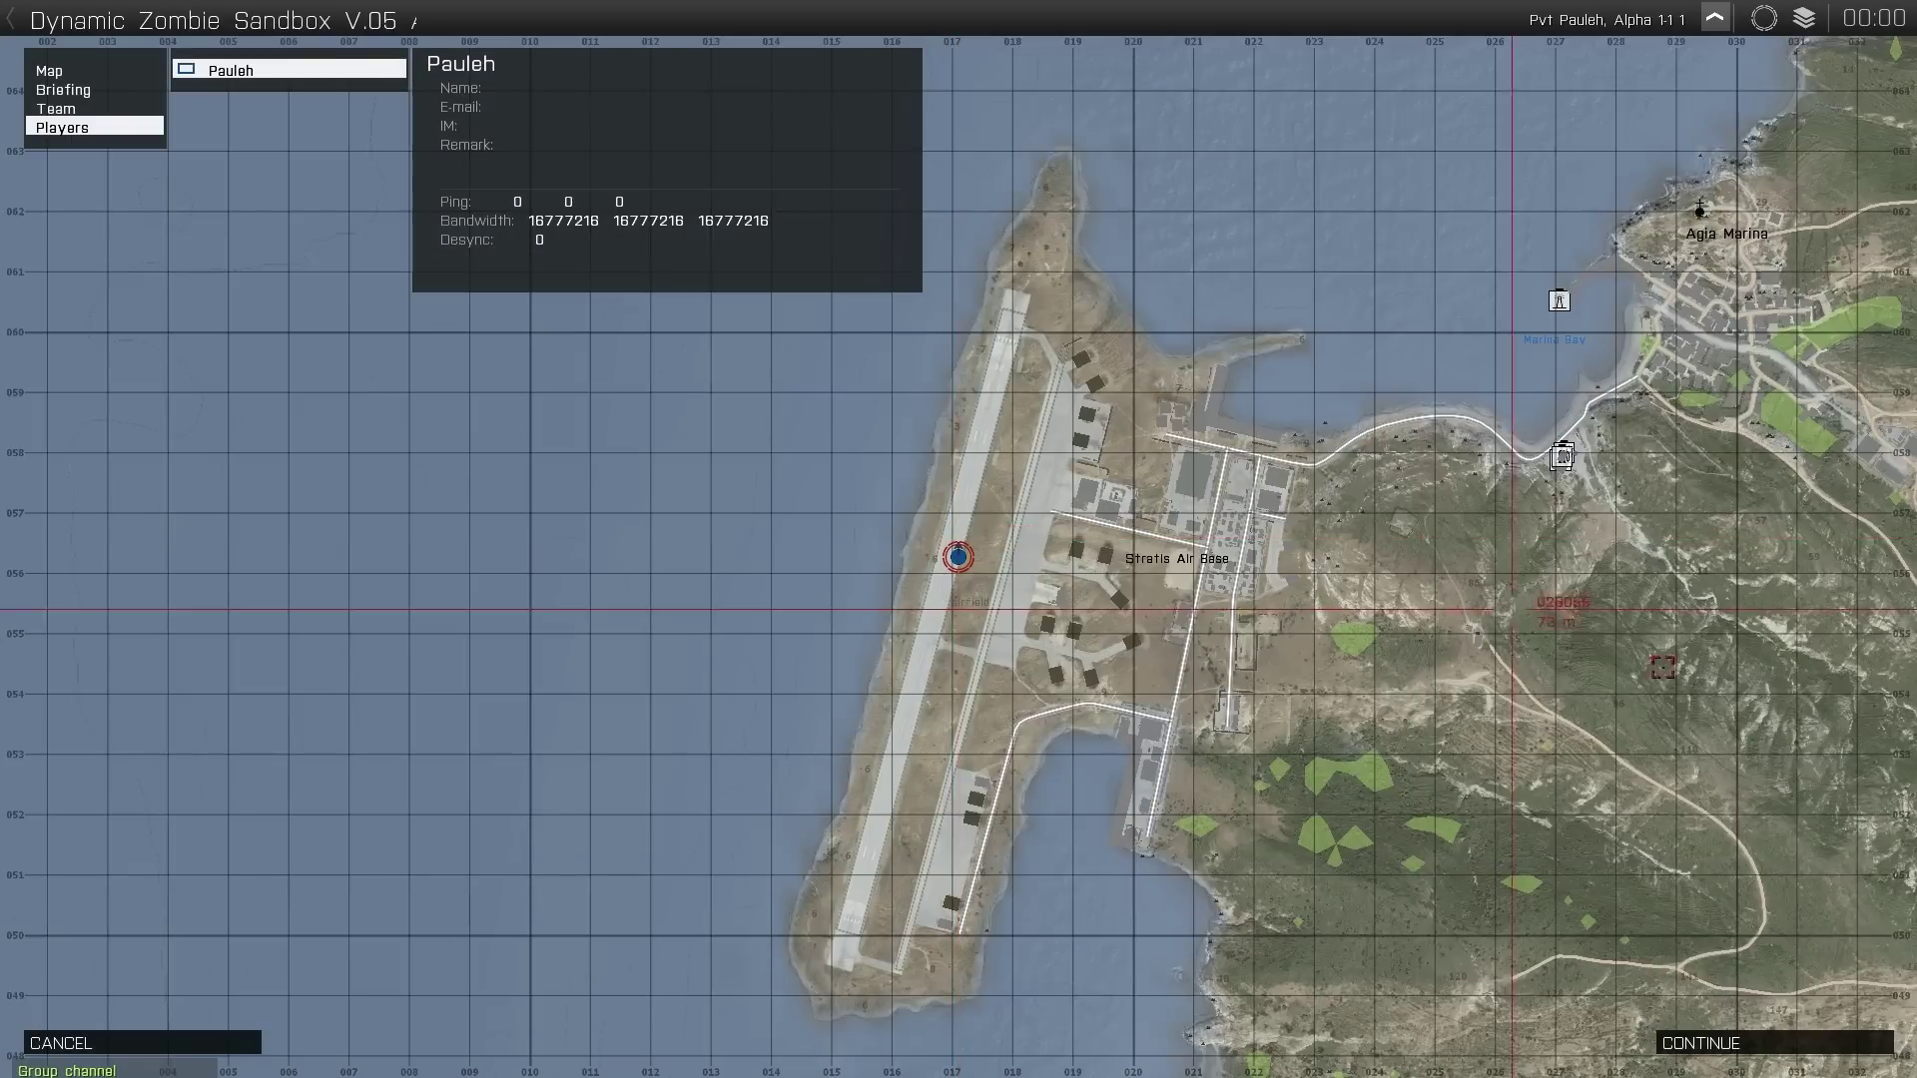
- Continue past the Stratis briefing map and close the optic_Nightstalker 'No entry' error
click(1757, 1039)
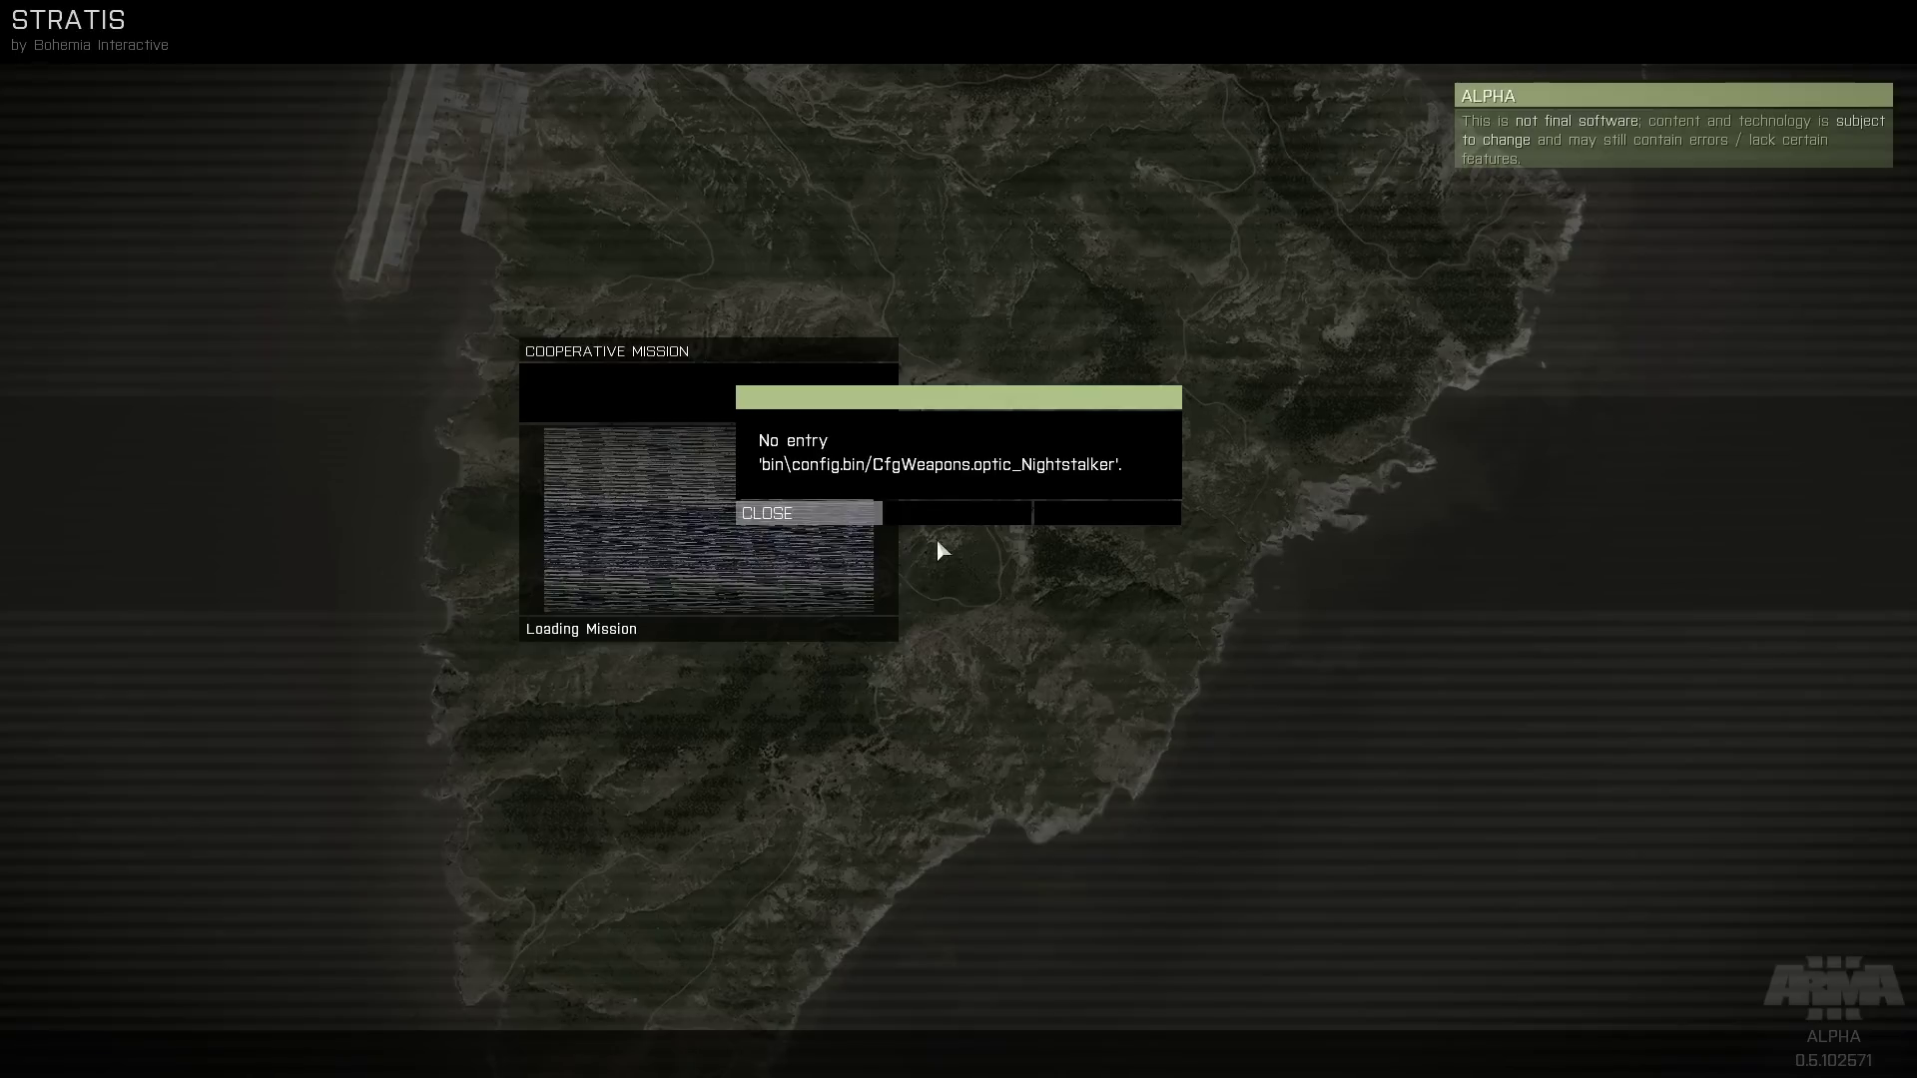
click(807, 516)
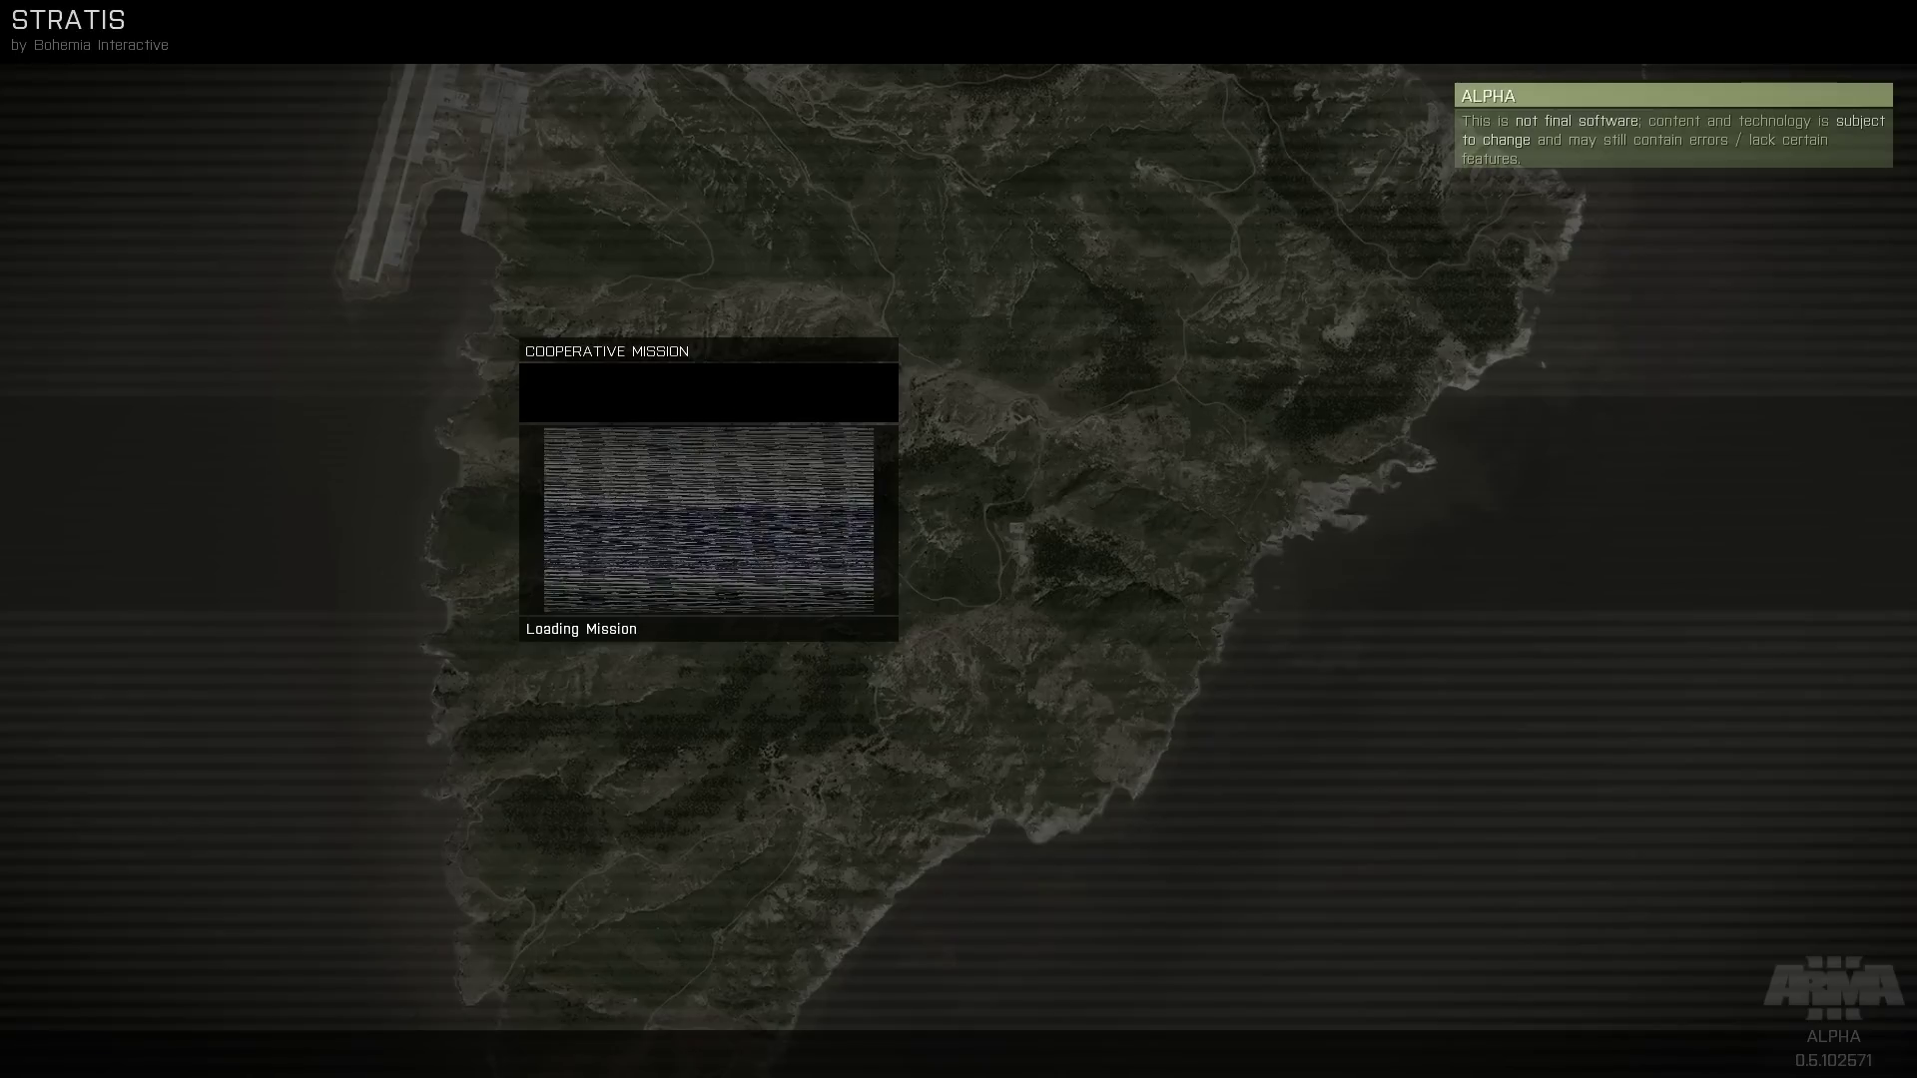